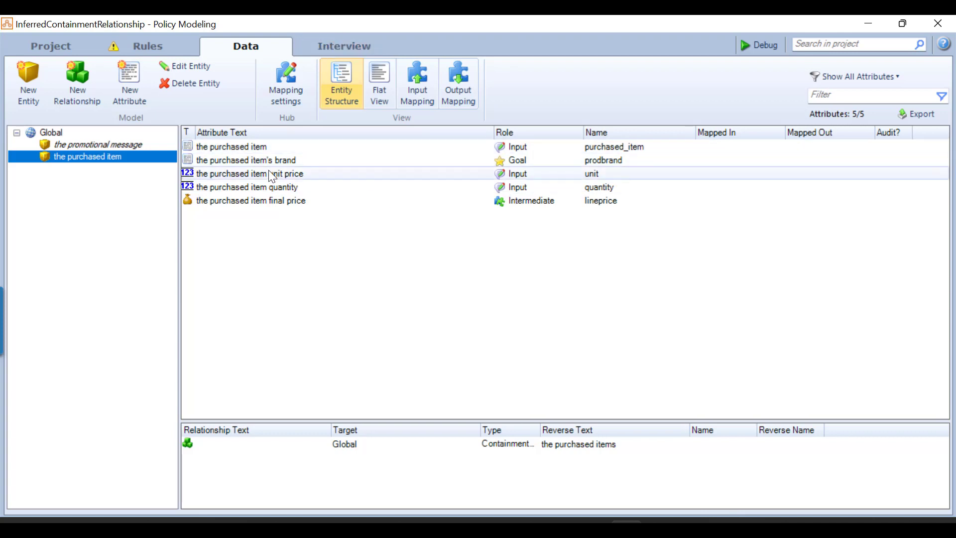
Create a new entity named "the shop's own branded product" under Global.
click(278, 160)
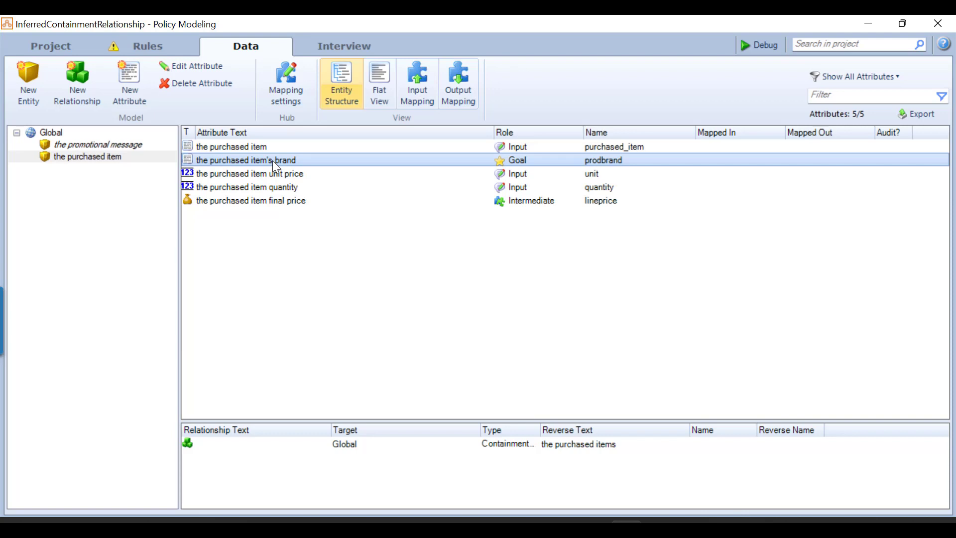
click(52, 133)
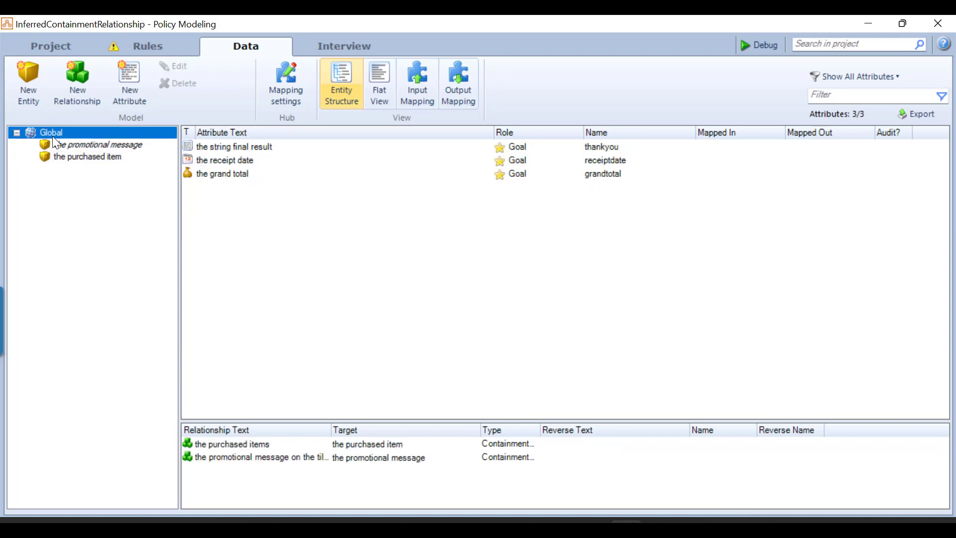
click(31, 79)
text(the shop's own branded product)
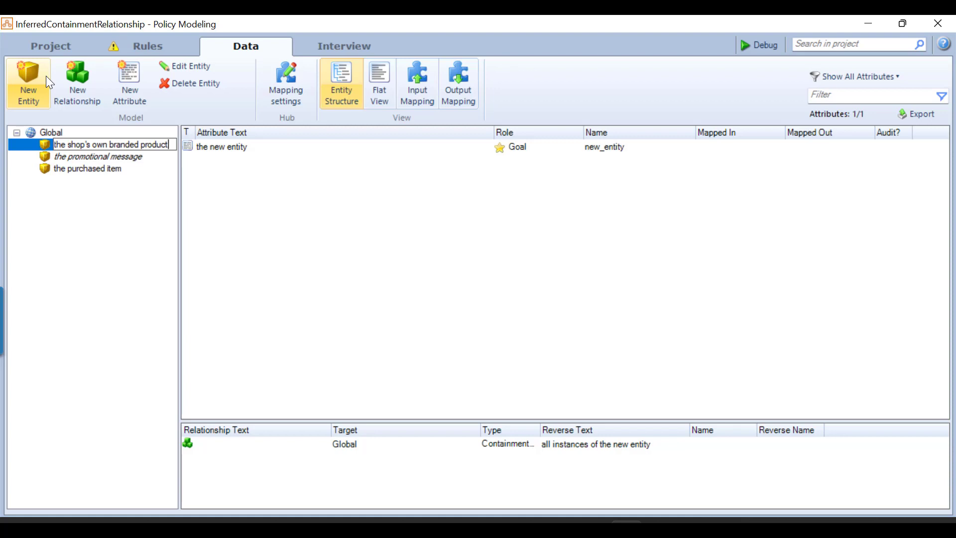
key(Return)
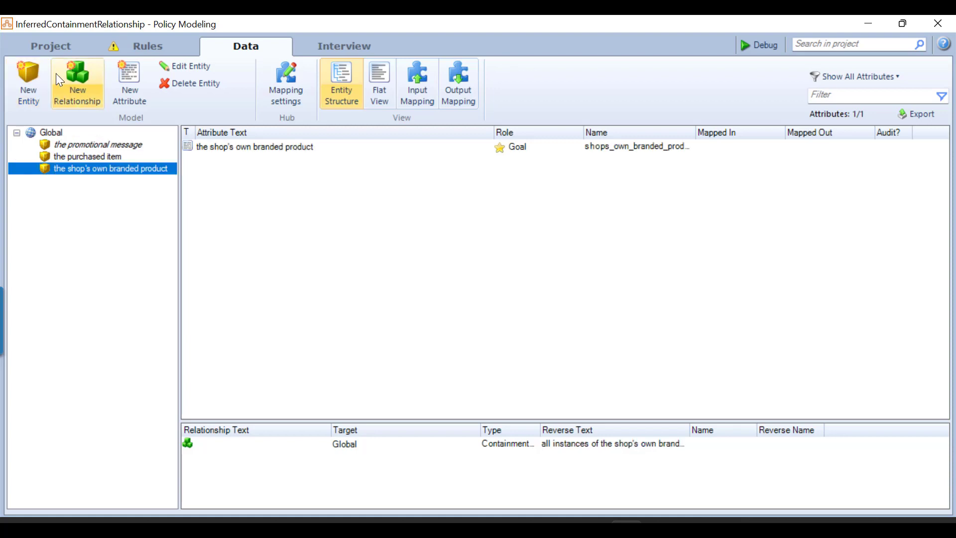
Rename the new entity's containment relationship from Global as "the shop's own branded products".
double_click(539, 455)
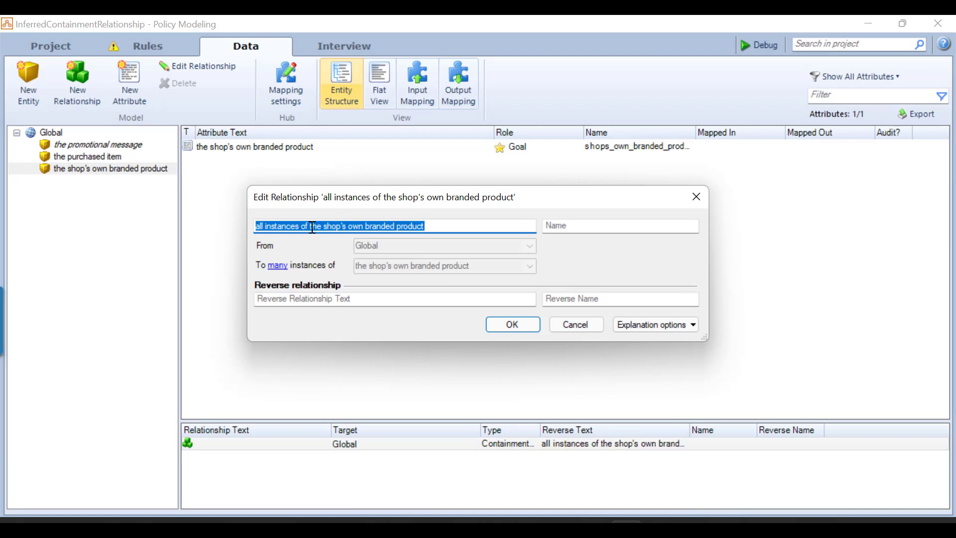
drag(308, 227, 189, 227)
key(Delete)
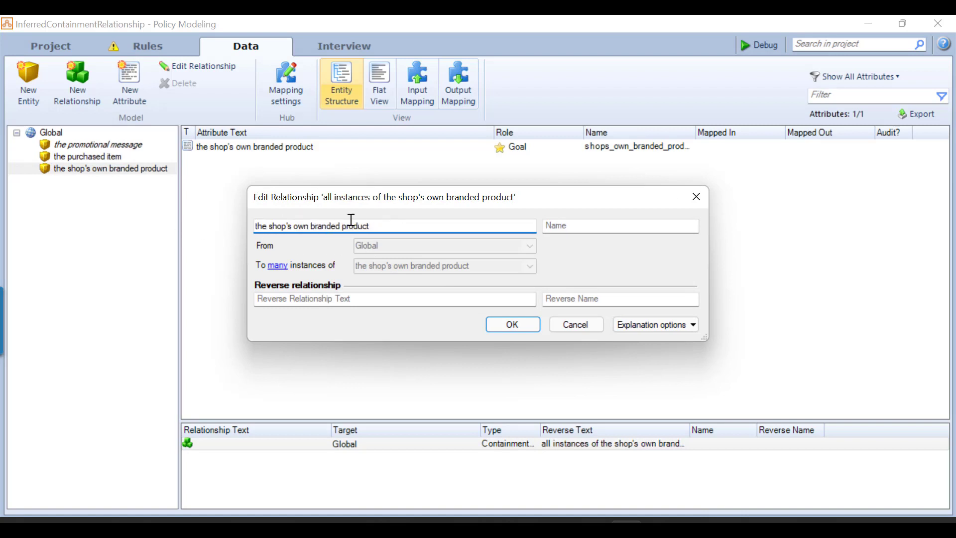
click(403, 230)
text(s)
click(512, 324)
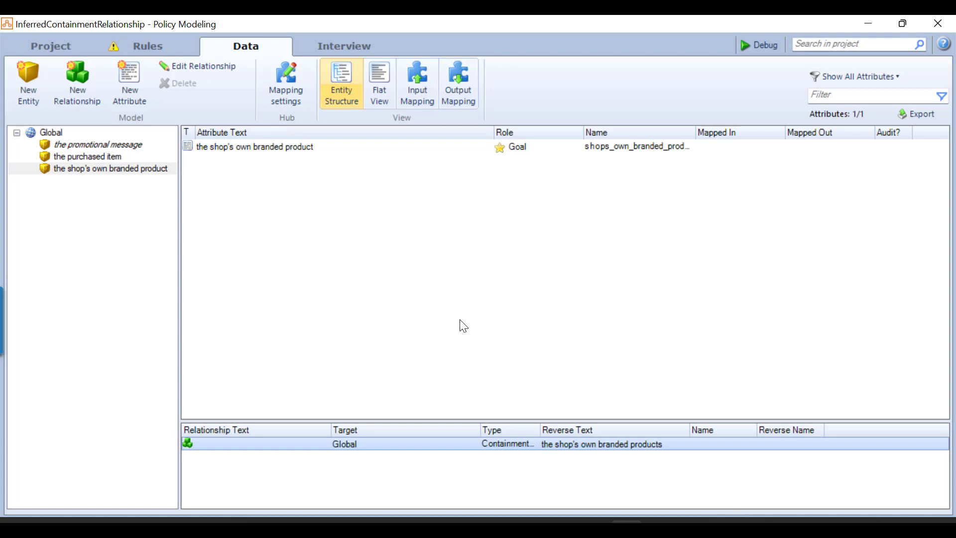
Start a new relationship from the shop's own branded product to many instances of the purchased item.
click(139, 170)
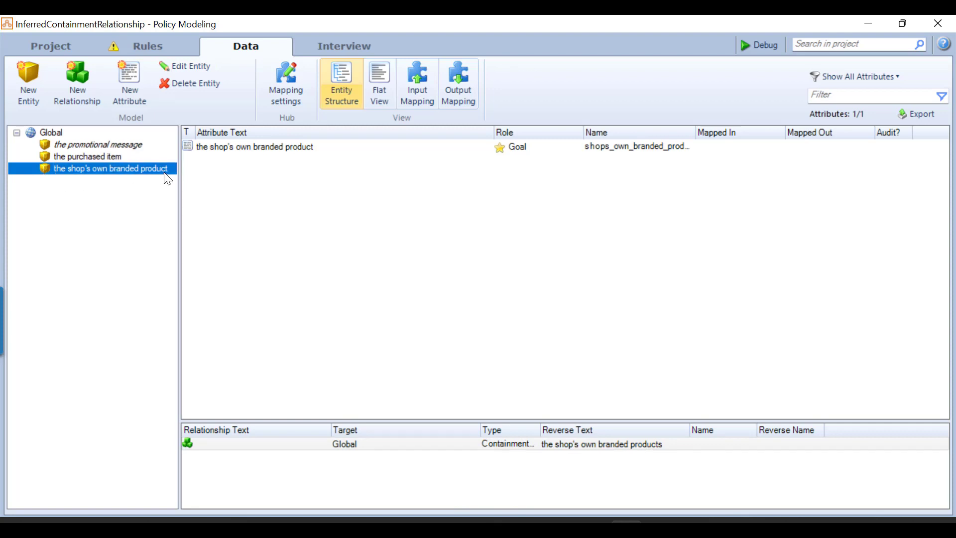
click(110, 153)
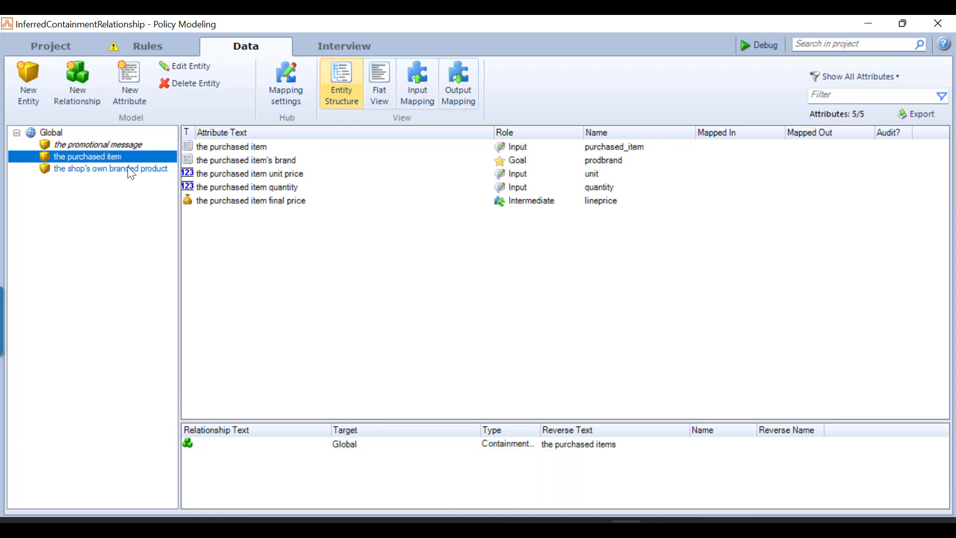
click(130, 170)
click(80, 85)
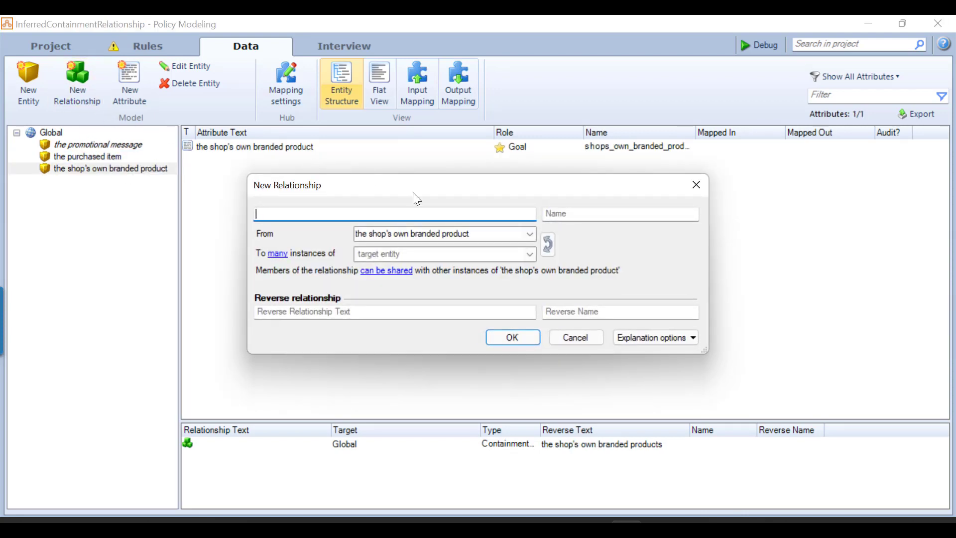
click(531, 255)
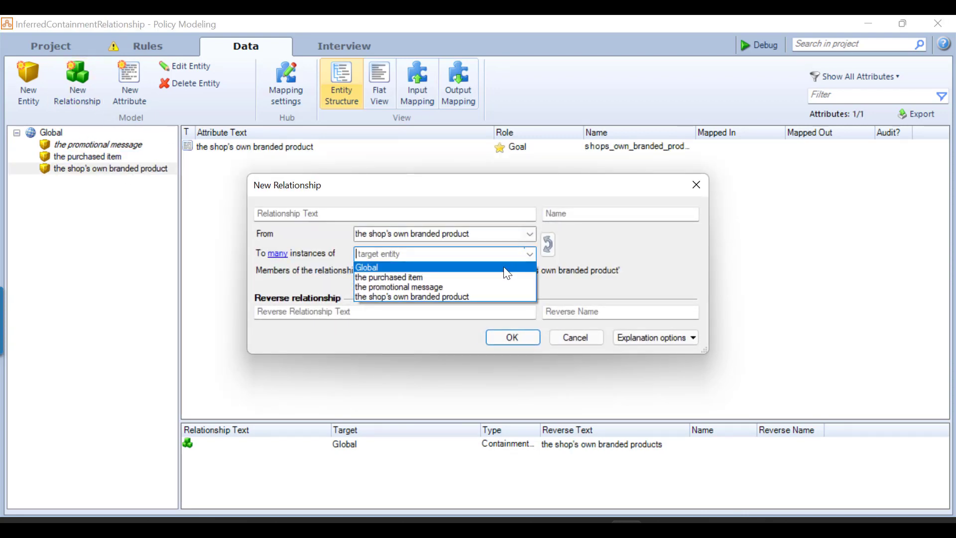
click(484, 278)
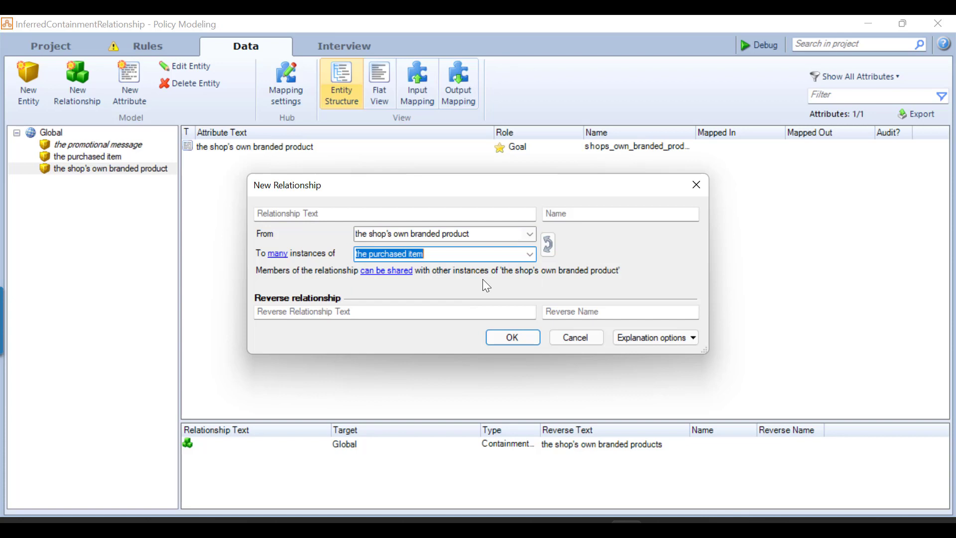
Set the relationship text to "the relationship between the own brand products and the purchased items" and create the relationship.
click(316, 215)
text(the rel)
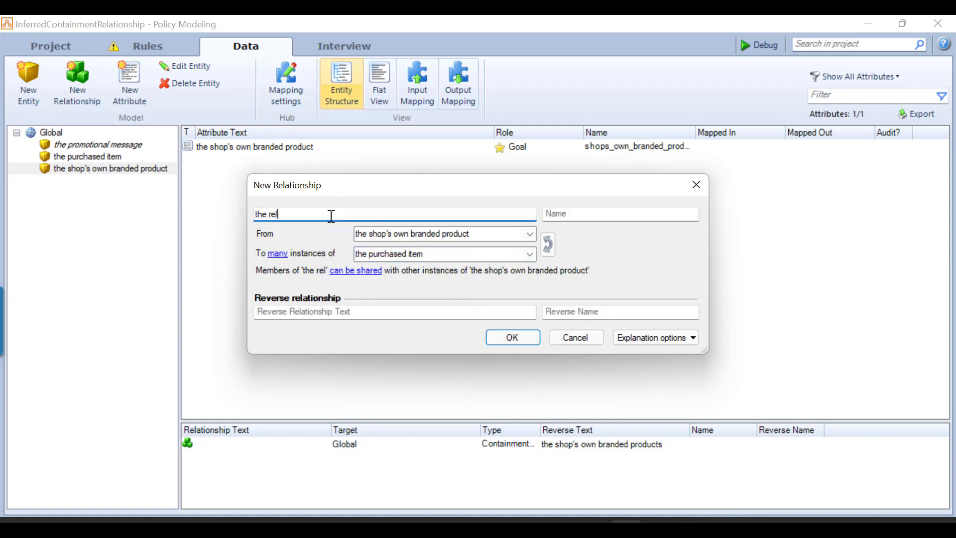
text(ationsh)
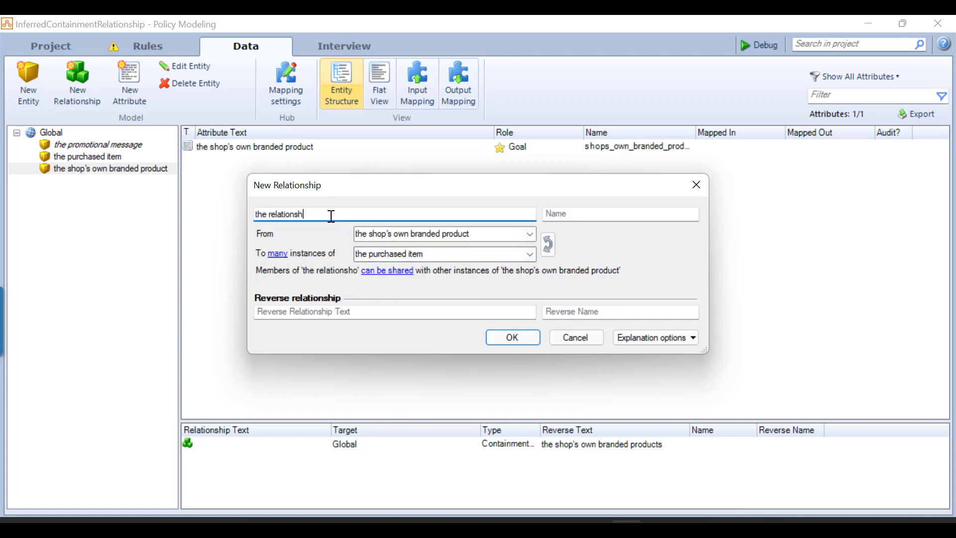
text(ip between the)
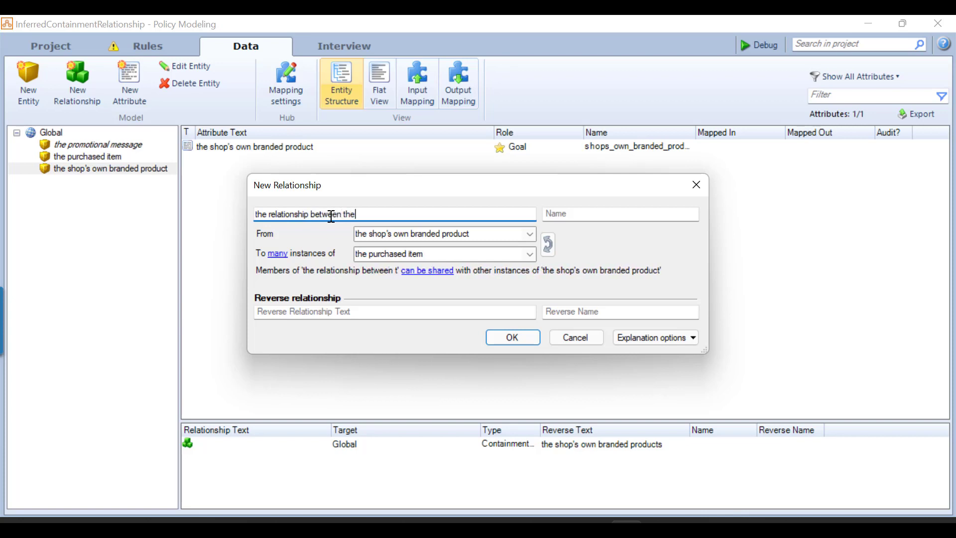
text( own br)
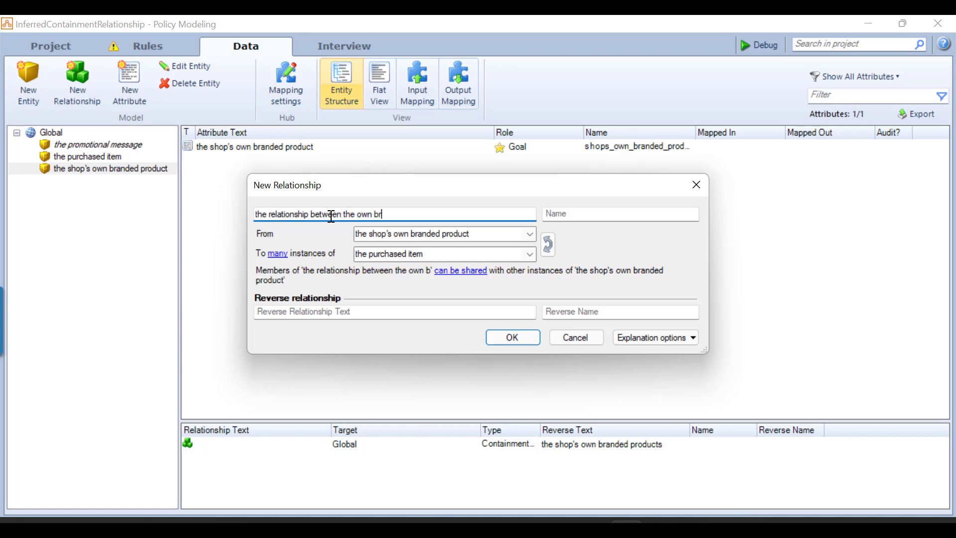
text(and products and )
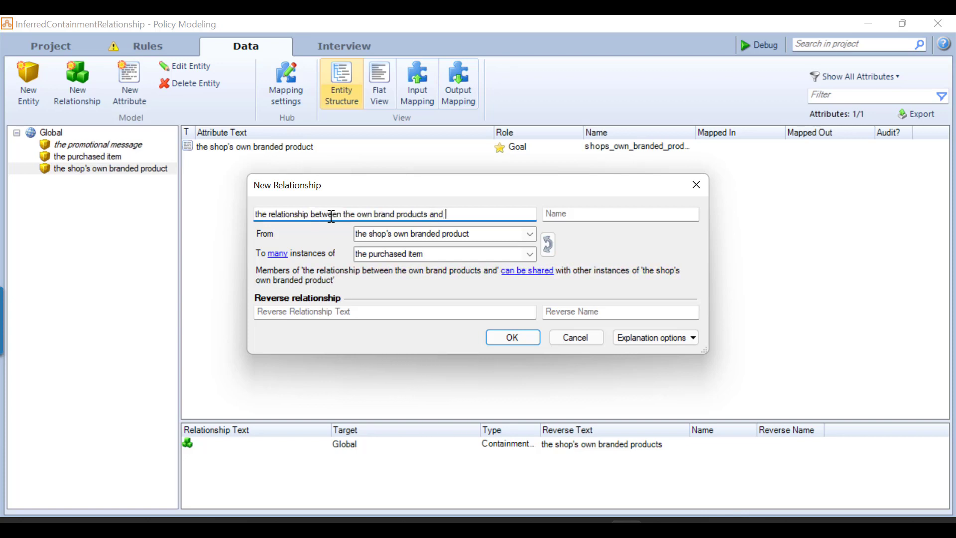
text(the purchas)
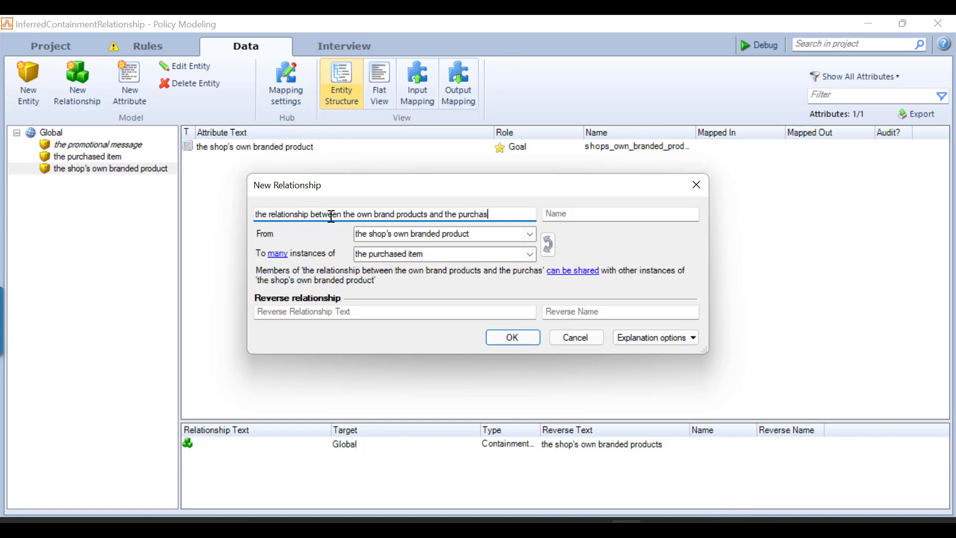
text(ed items)
key(ctrl+a)
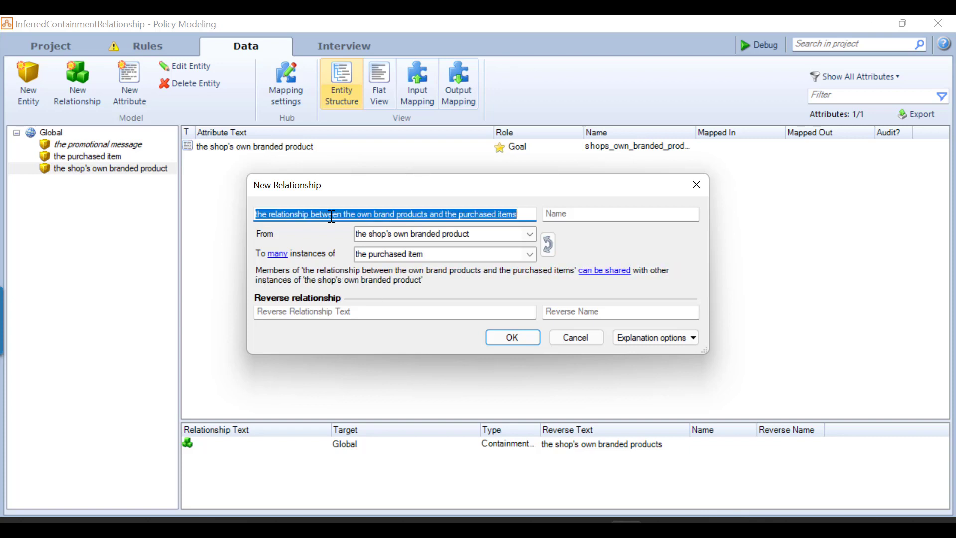
key(Return)
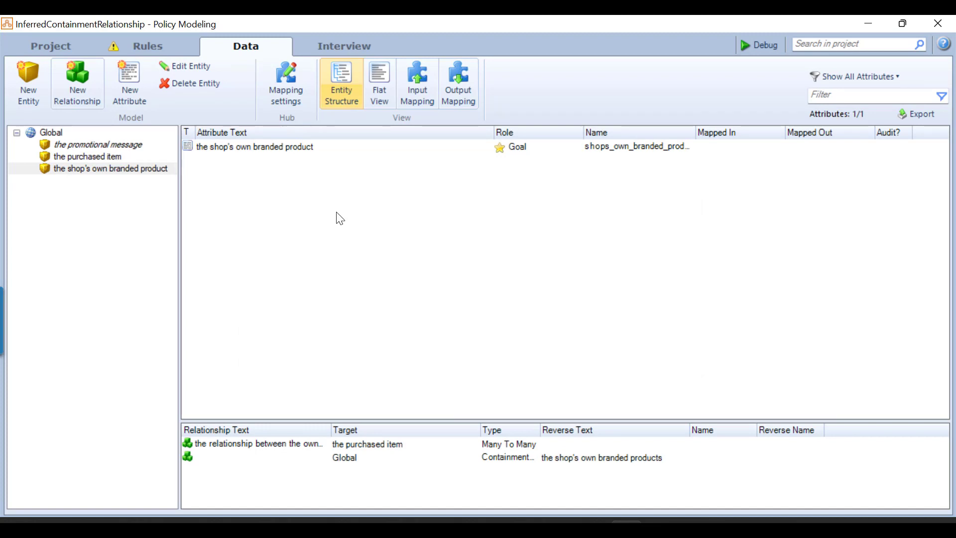
Add a new Word rule document named InferInstanceFor to the project's rules.
click(167, 50)
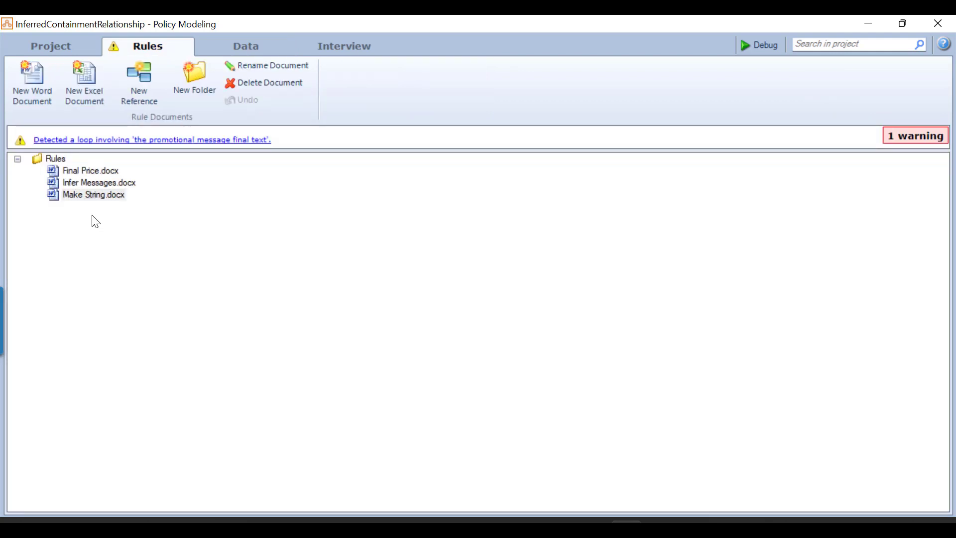
click(32, 82)
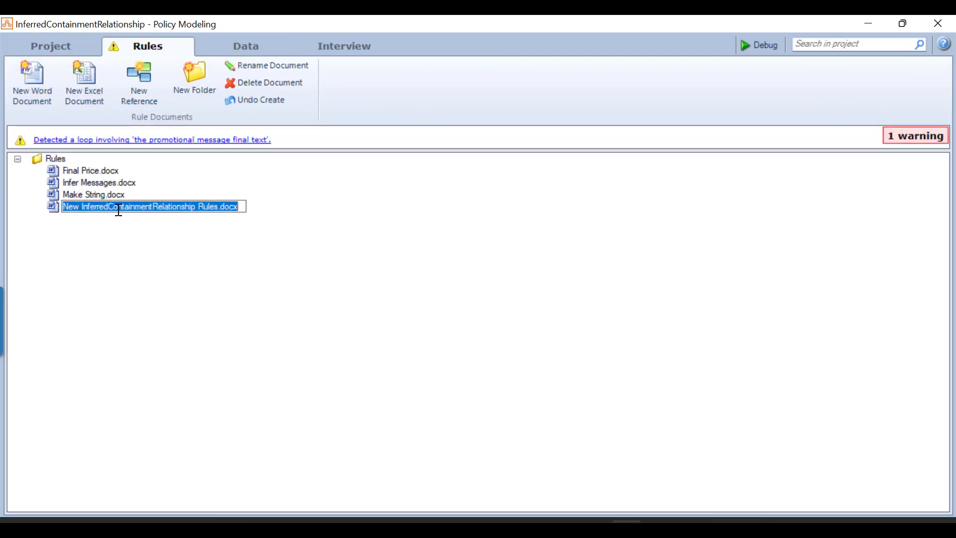
text(InferInstanceFor)
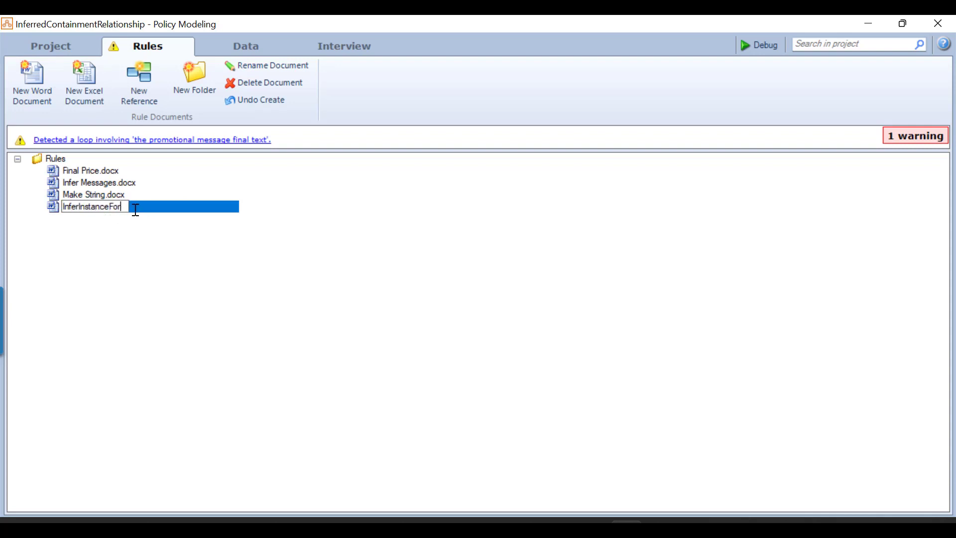
key(Return)
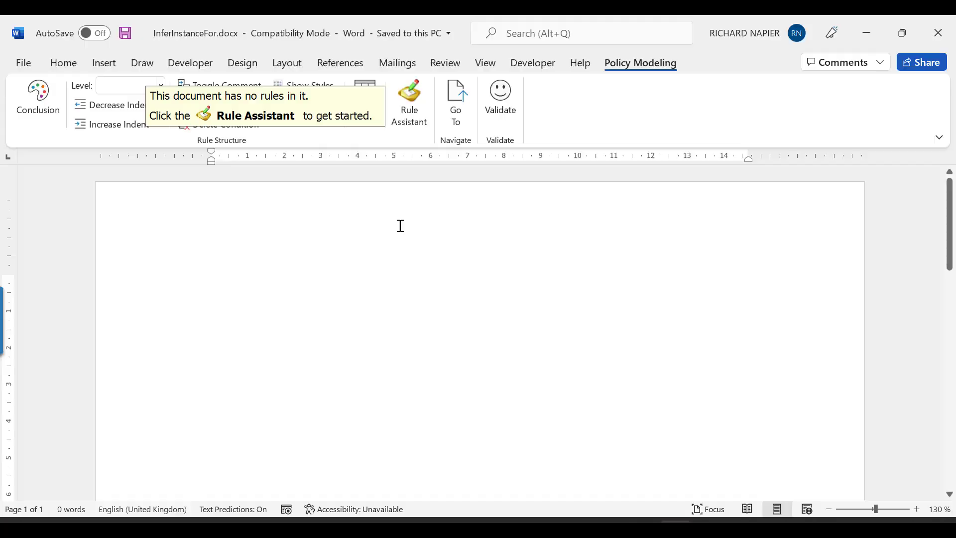
With the Rule Assistant, add an InferInstanceFor conclusion for the shop's own branded product, using the relationship between own brand products and purchased items.
click(408, 111)
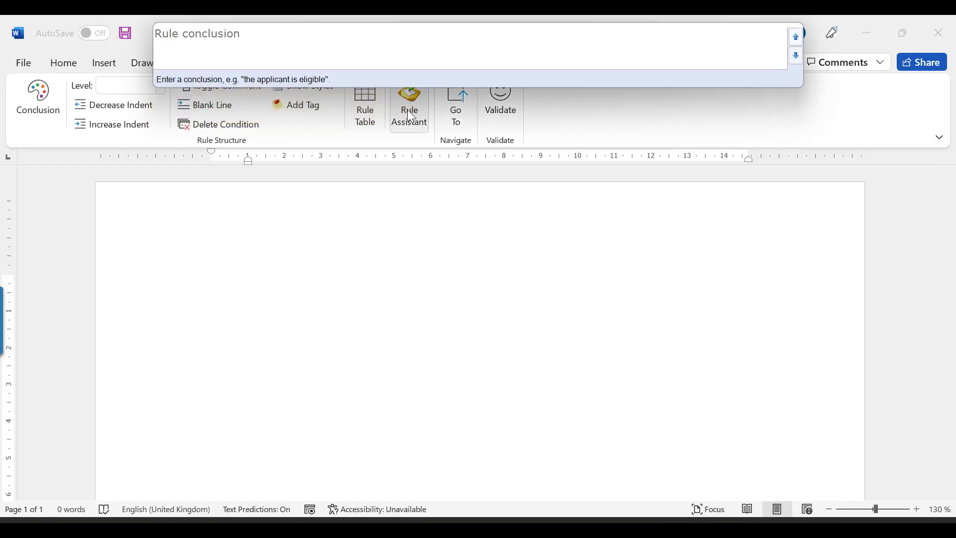
text(Inf)
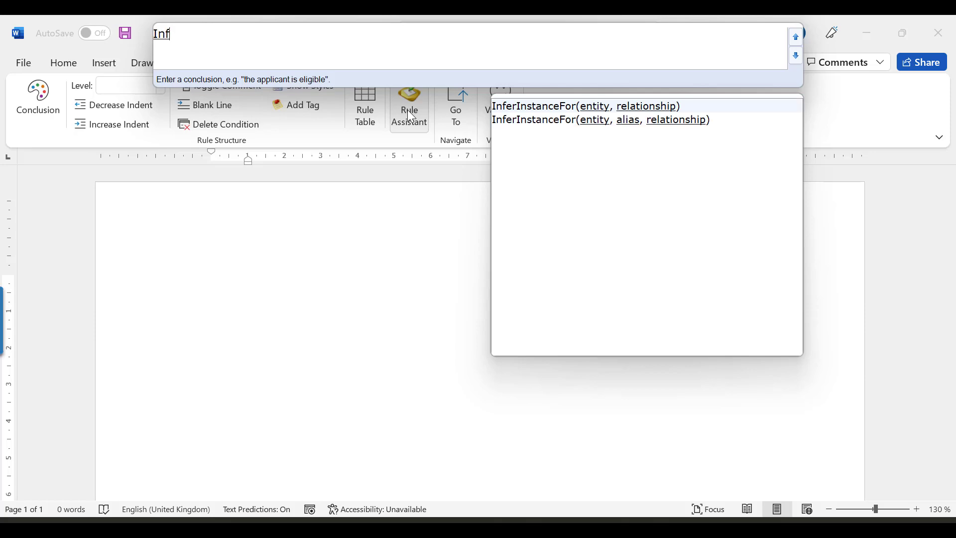
click(556, 110)
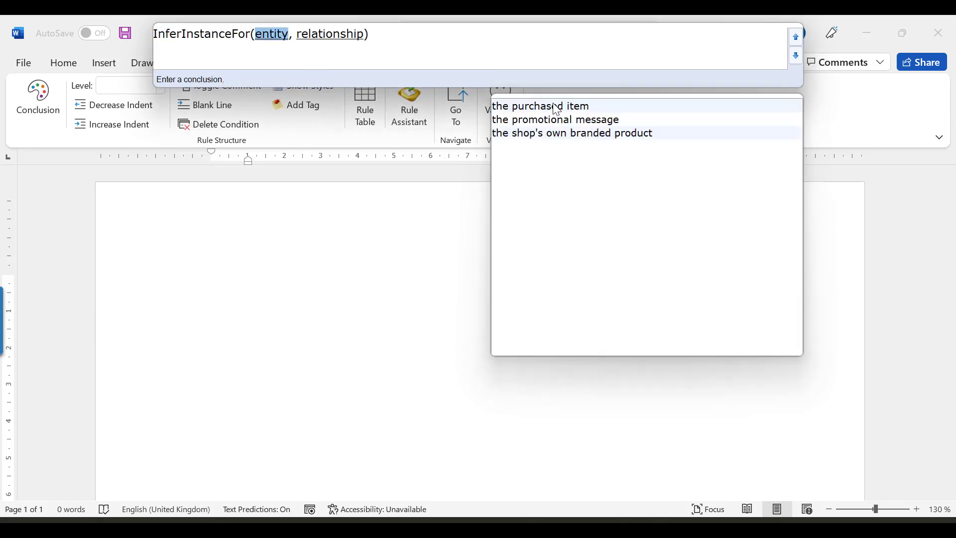
click(617, 138)
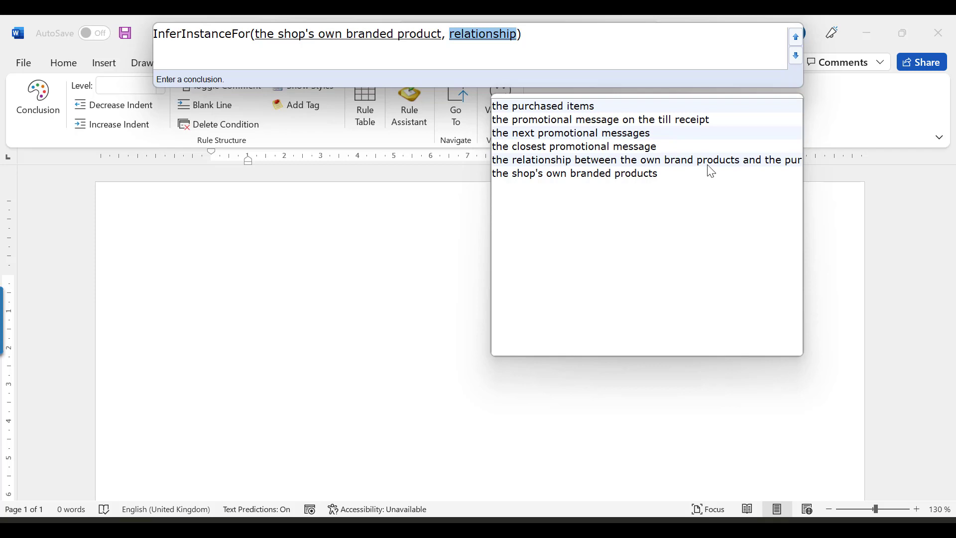
click(711, 164)
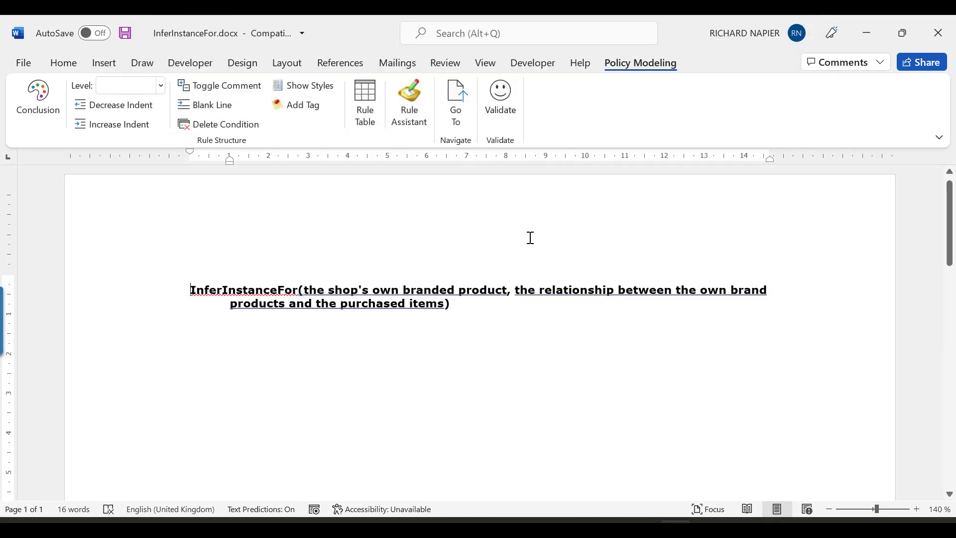
Validate the InferInstanceFor rule document and close it to return to Policy Modeling.
click(500, 111)
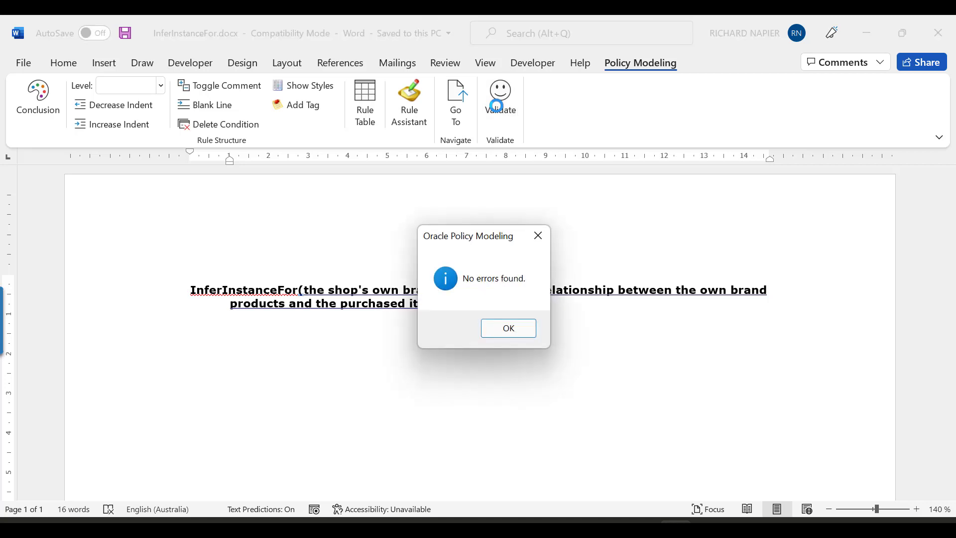
click(507, 332)
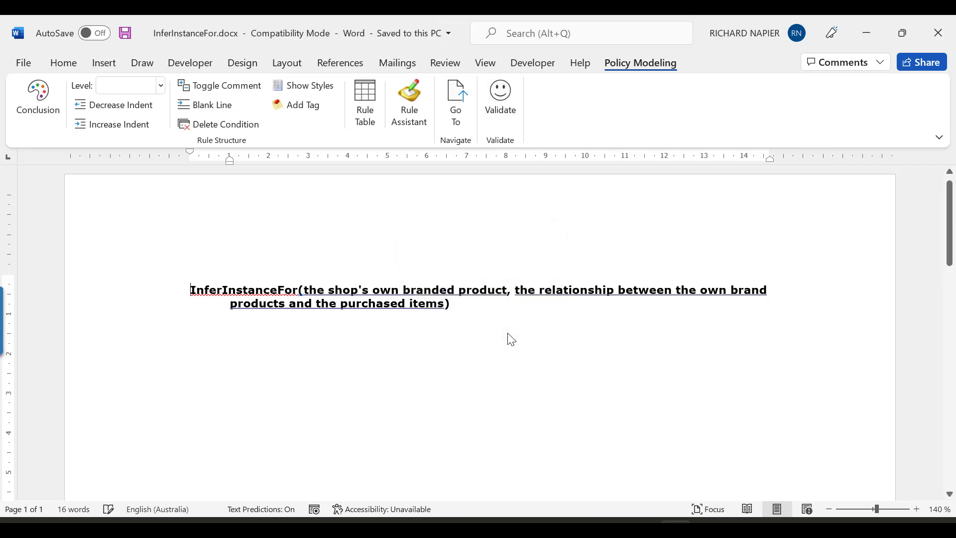
click(952, 22)
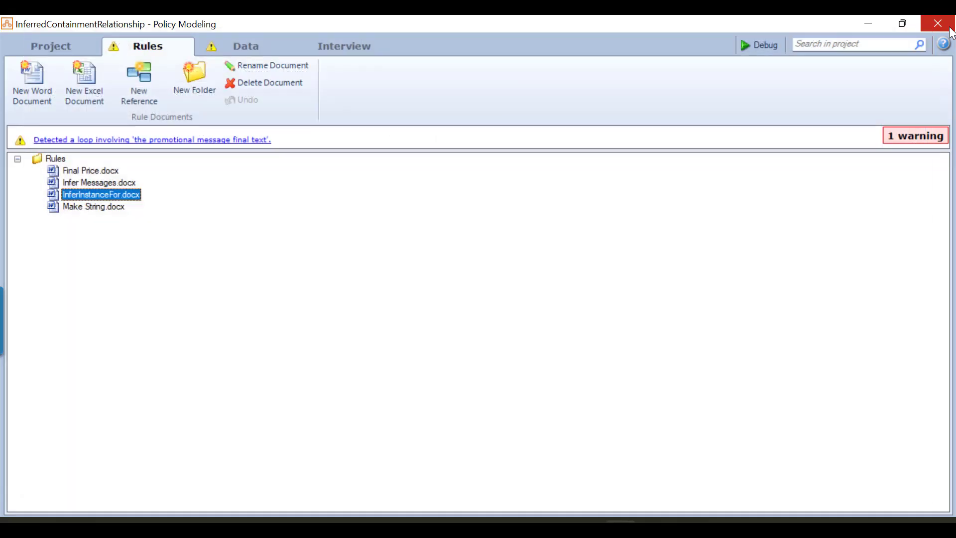
Change the relationship between the own brand products and the purchased items to a many-to-one relationship.
click(259, 48)
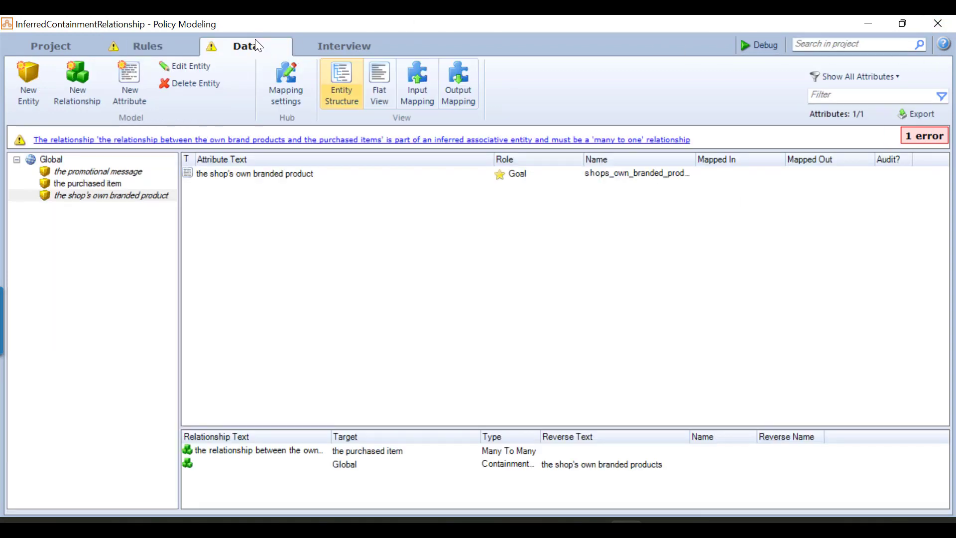
click(477, 141)
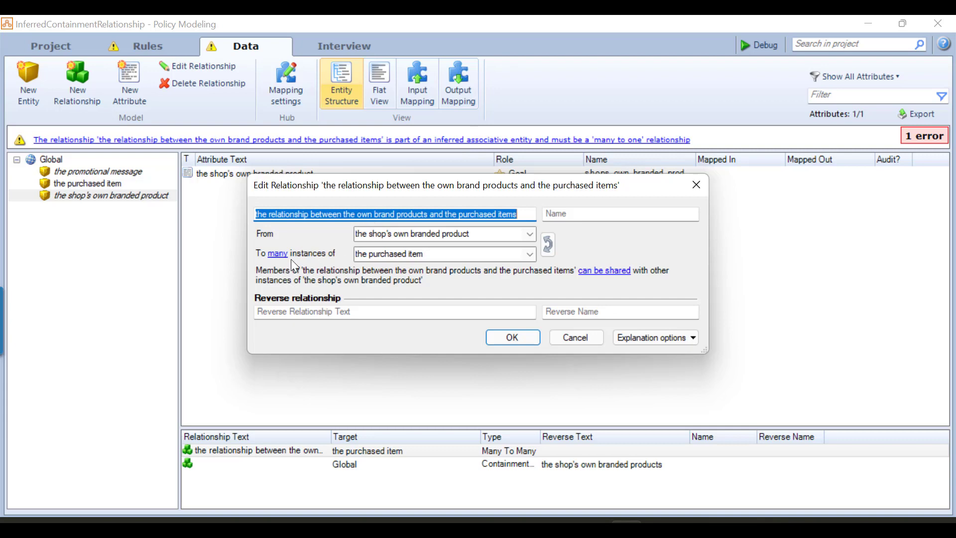
click(277, 254)
key(Return)
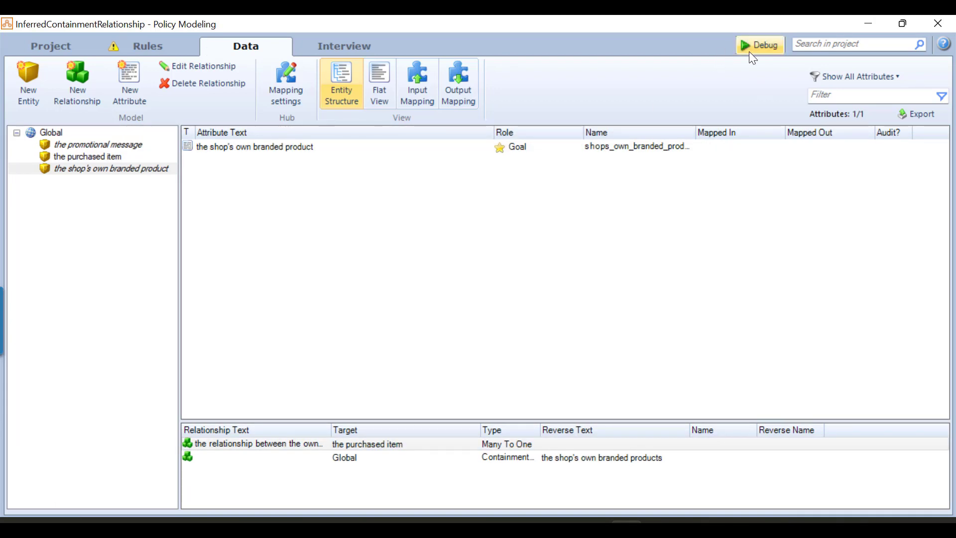
Start debugging the project, clear the existing session data and add one instance of the purchased items.
click(749, 53)
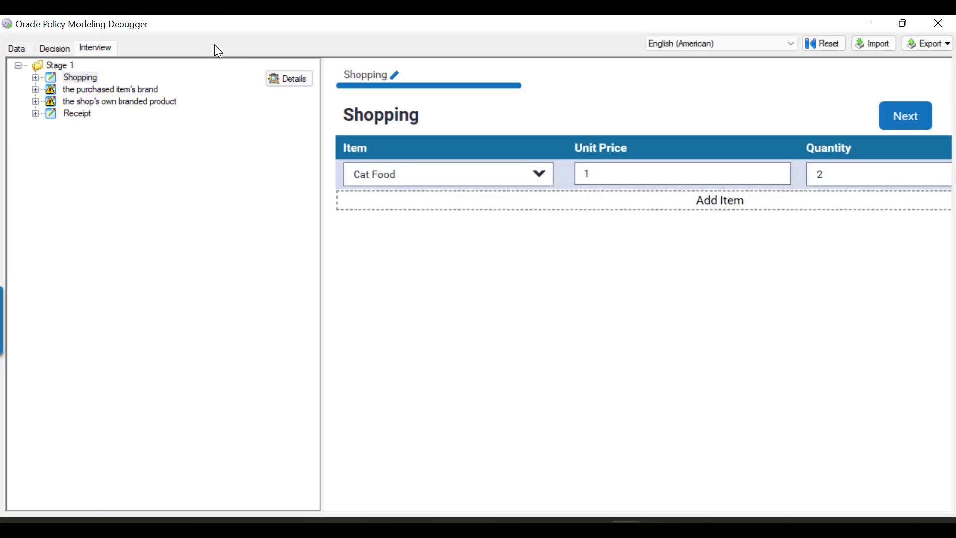
click(17, 48)
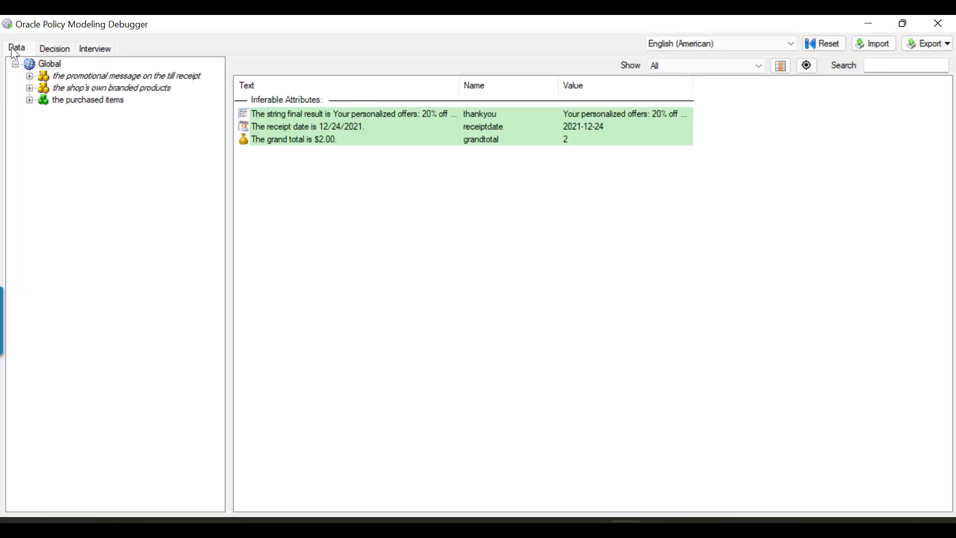
click(827, 43)
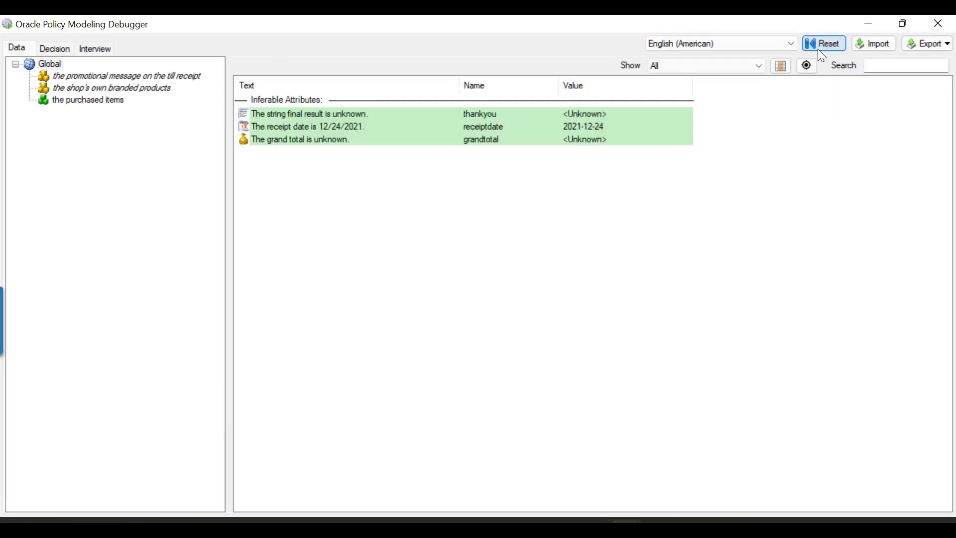
click(93, 102)
click(914, 88)
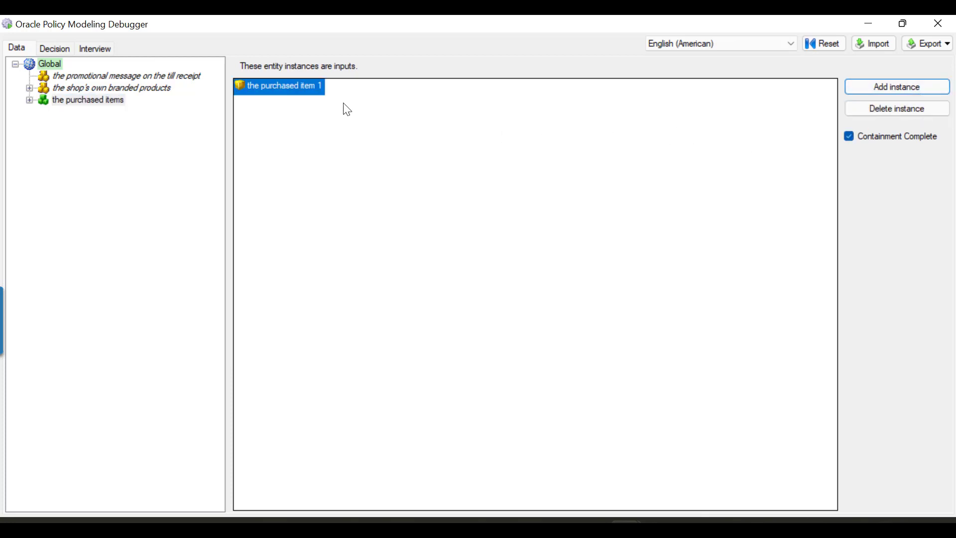
Examine the new purchased item's attributes and the inferred instance of the shop's own branded products with its relationship.
click(30, 101)
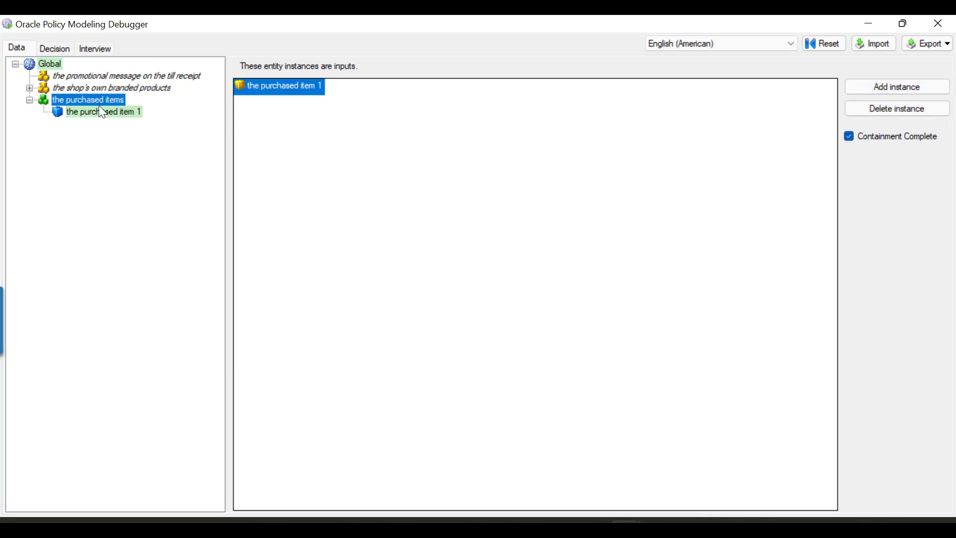
click(99, 110)
click(32, 87)
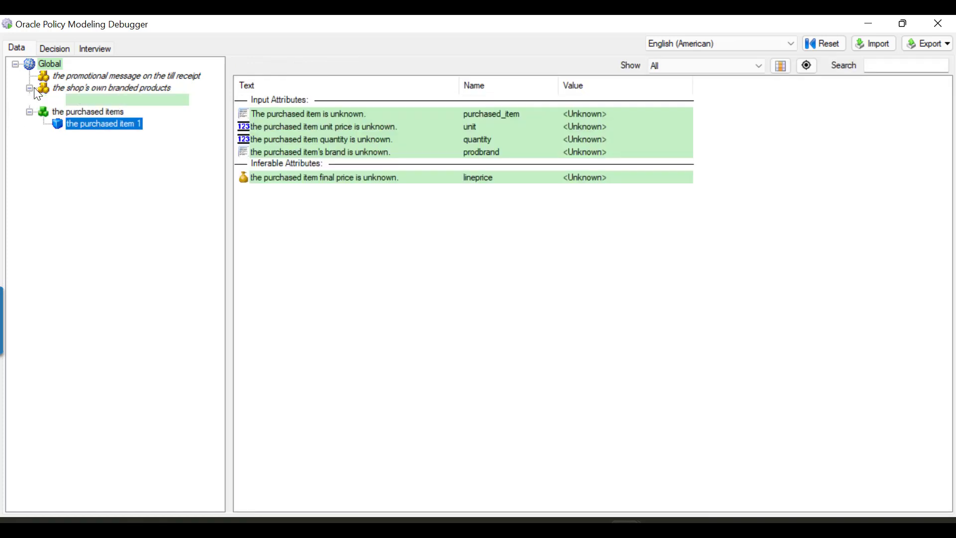
click(115, 100)
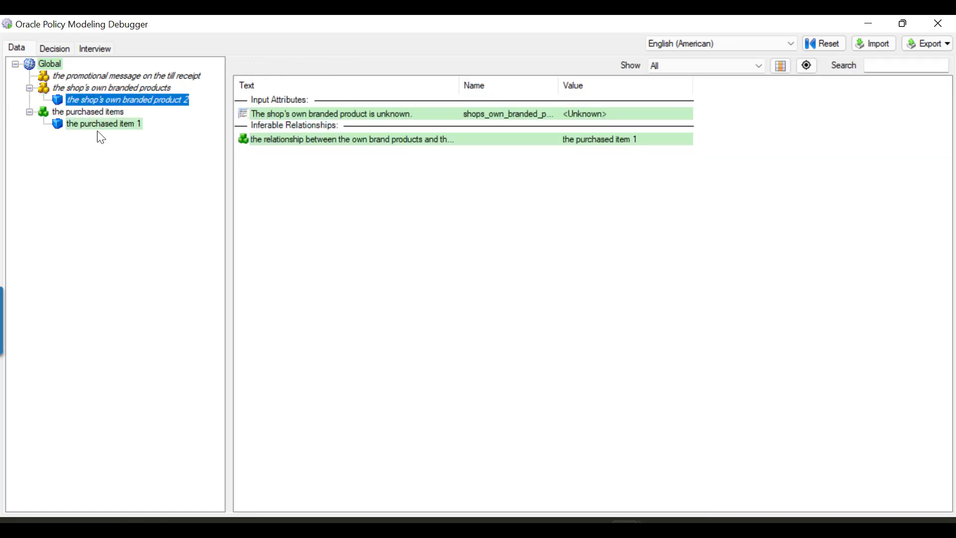
Set the purchased item attribute of the purchased item instance to Cat Food.
click(96, 112)
click(92, 125)
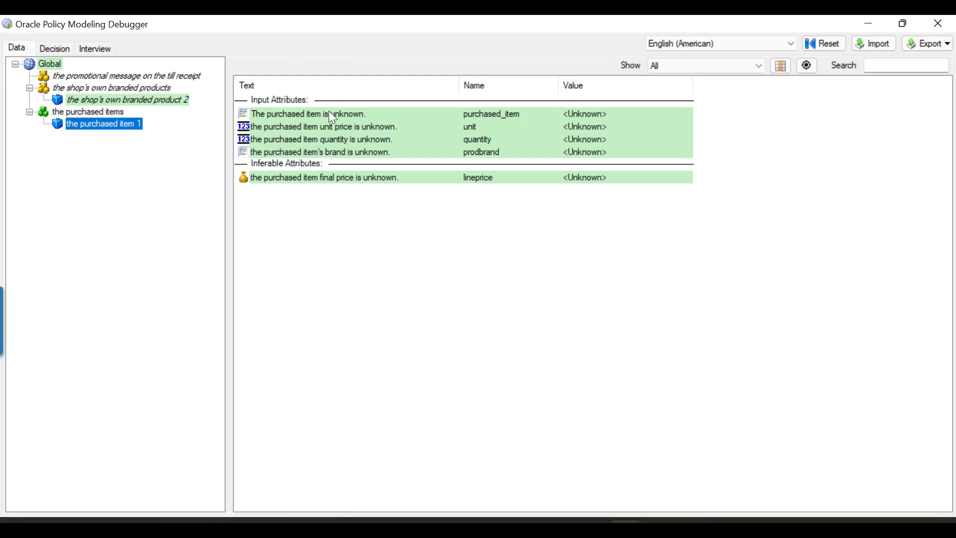
click(335, 116)
double_click(334, 116)
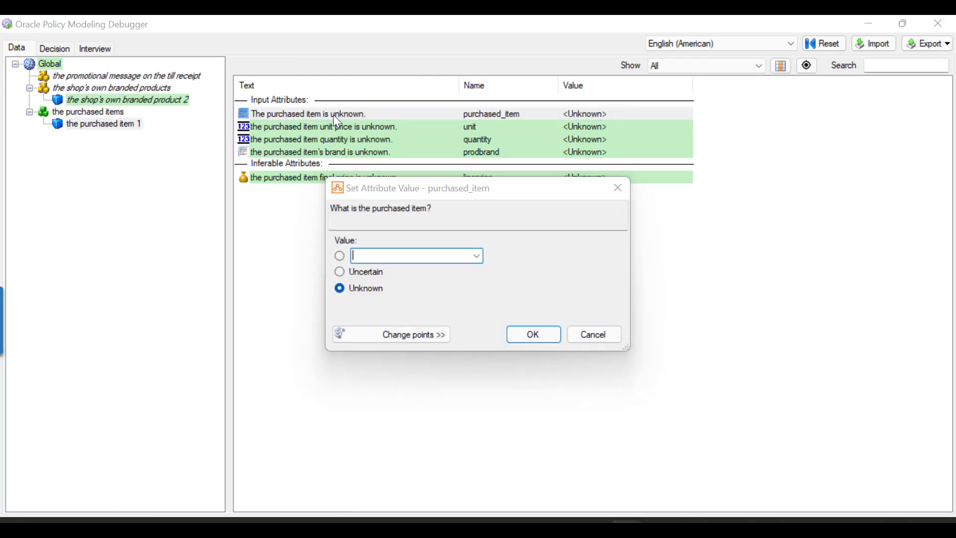
click(477, 257)
scroll(443, 277, up, 1)
click(441, 270)
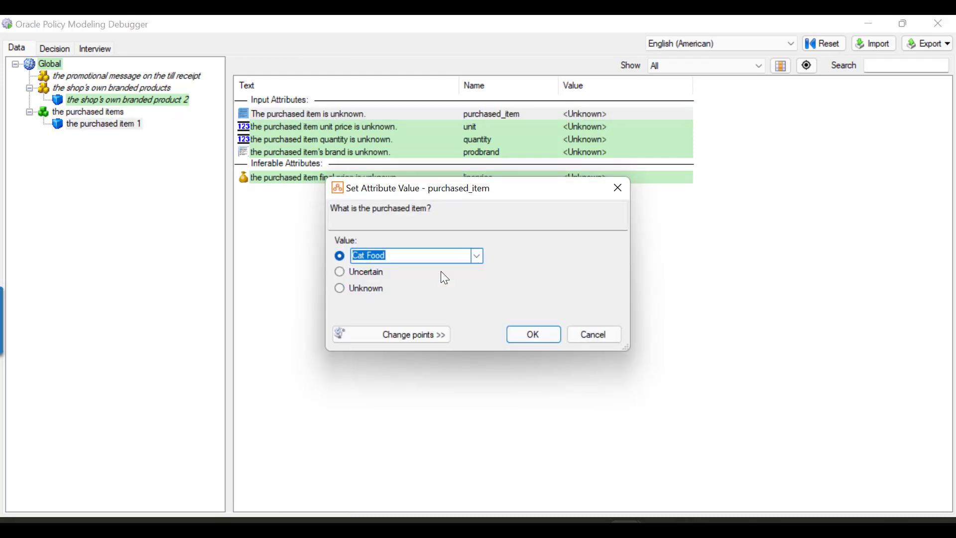
click(543, 334)
Set the Cat Food unit price to 1.5 and its quantity to 3.
click(360, 127)
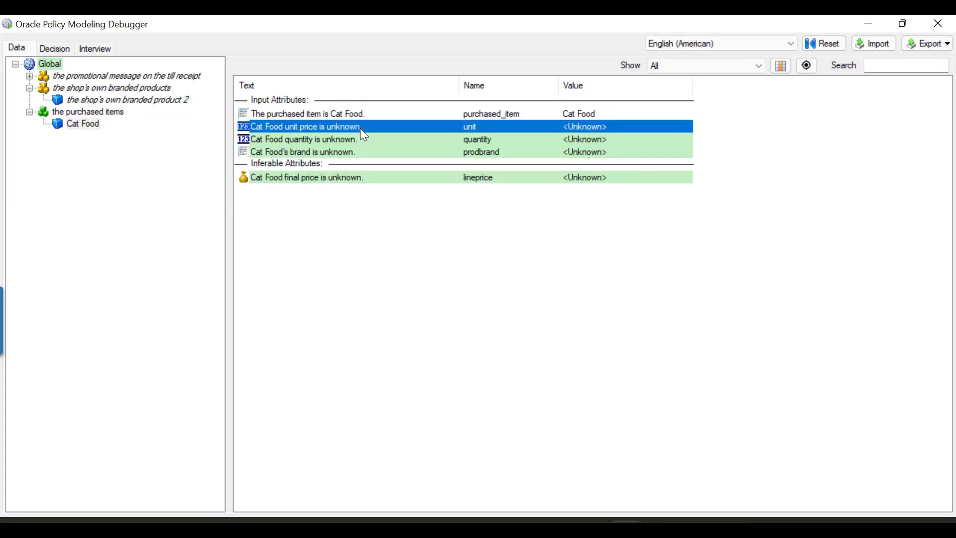
double_click(360, 127)
text(1.5)
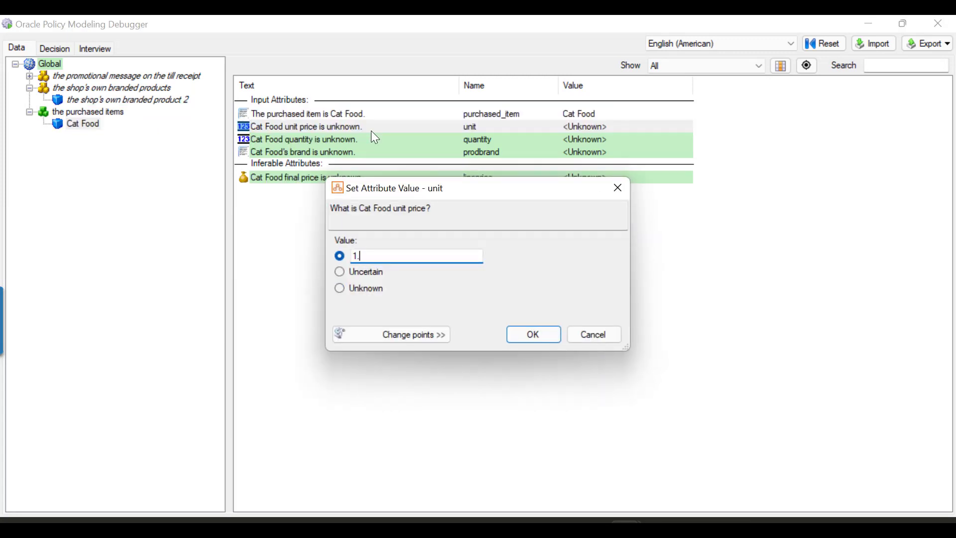
key(Return)
click(375, 137)
double_click(376, 138)
text(3)
key(Return)
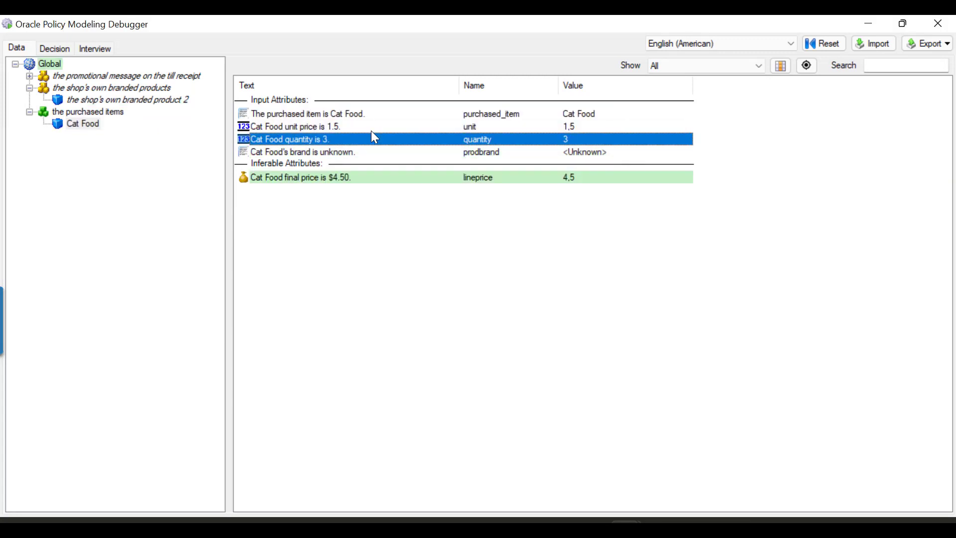
Set Cat Food's brand to Yummy Cat Food and view the inferred instance of the shop's own branded product.
key(Down)
key(Return)
text(Y)
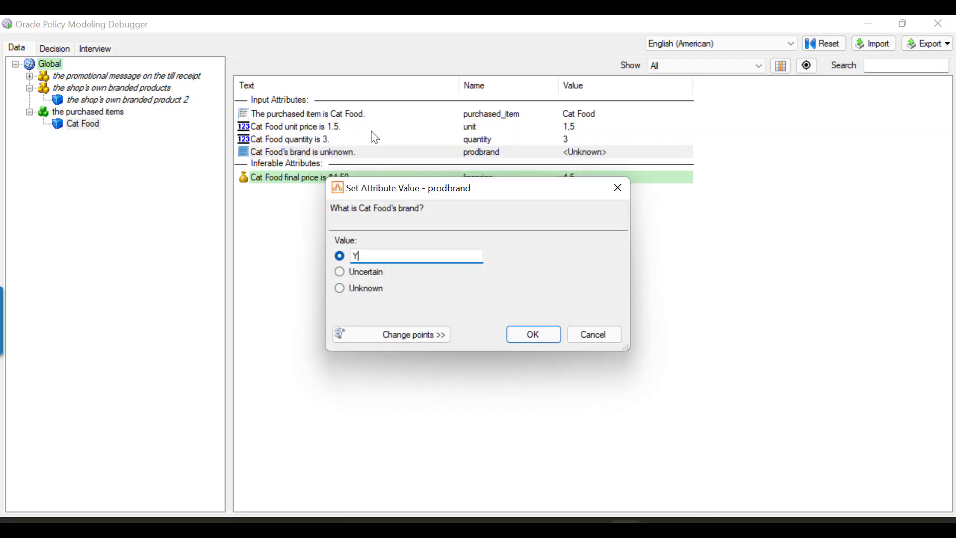
text(ummy Cat Food)
key(Return)
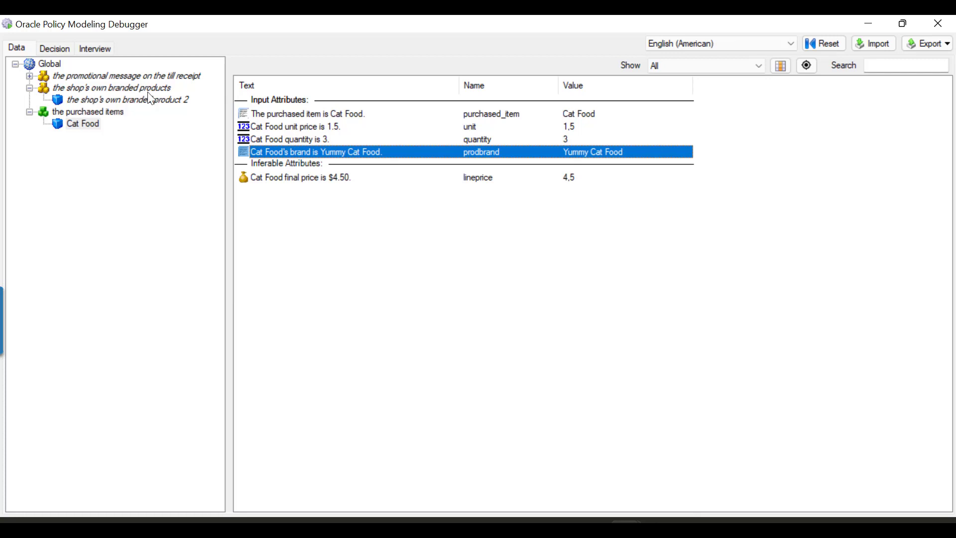
click(118, 100)
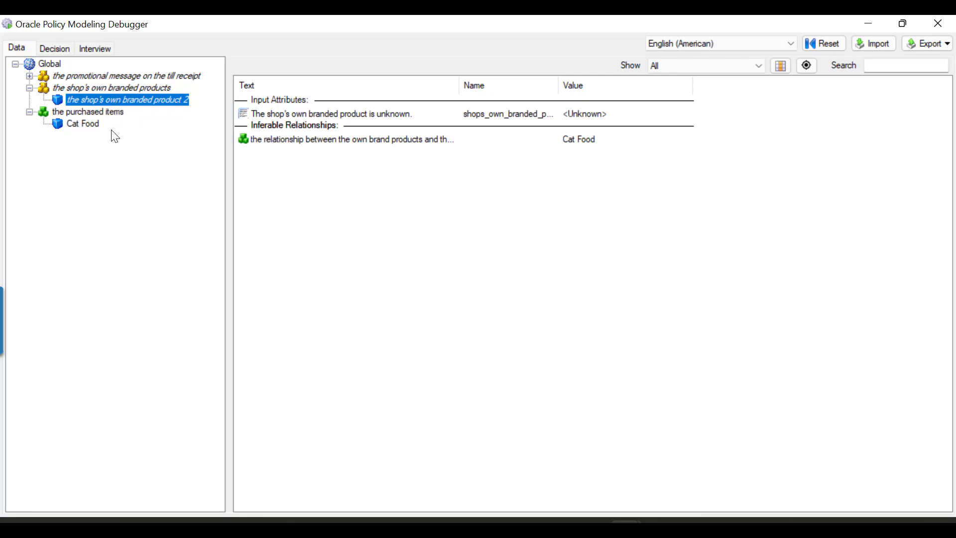
Switch to Policy Modeling and open the InferInstanceFor.docx rule document from the project's rules.
mouse_move(594, 525)
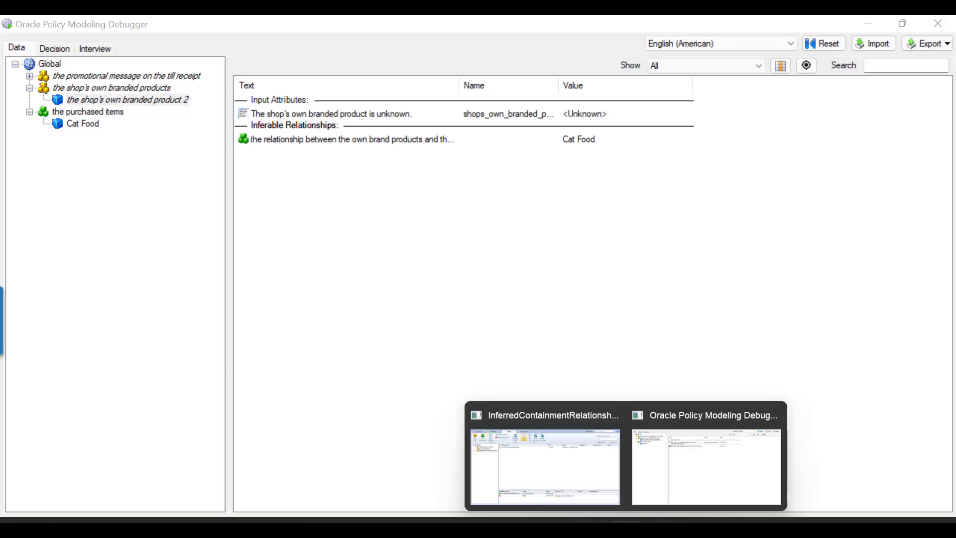
click(557, 481)
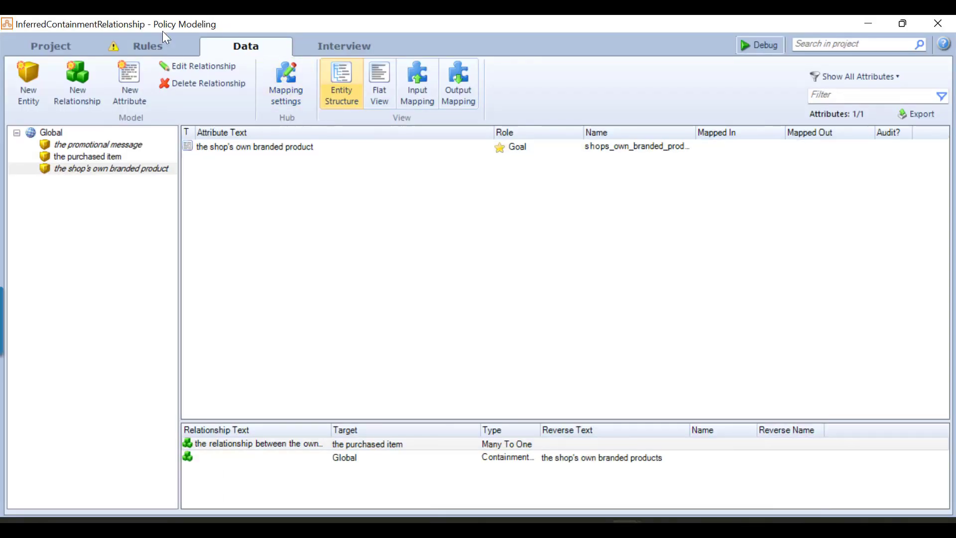
click(144, 43)
click(113, 194)
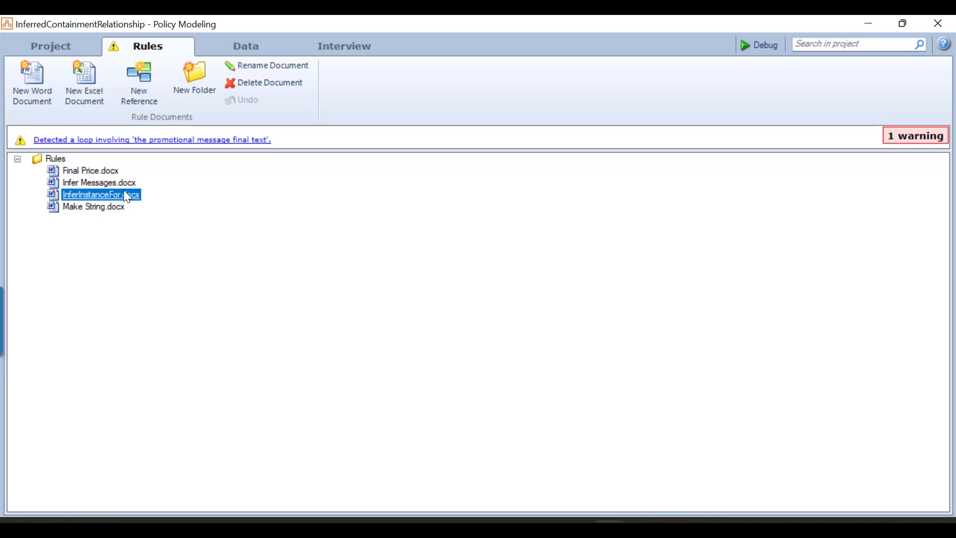
double_click(127, 197)
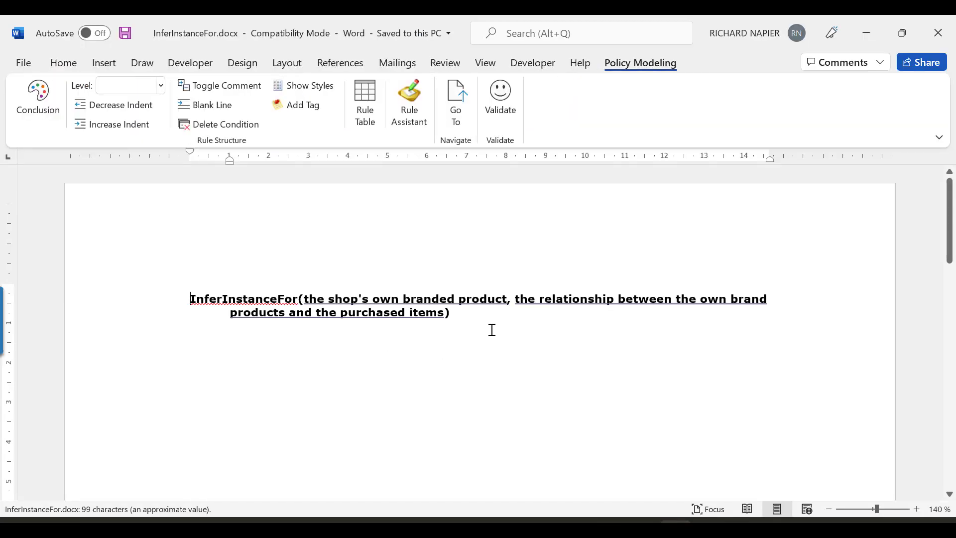
Below the InferInstanceFor rule, start a conclusion for the shop's own branded product attribute with the Rule Assistant.
double_click(540, 327)
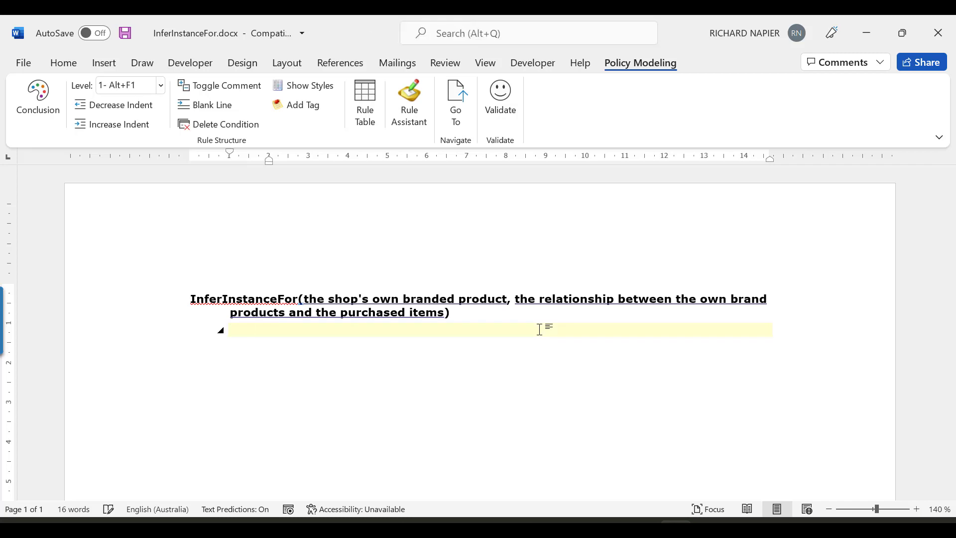
text(The)
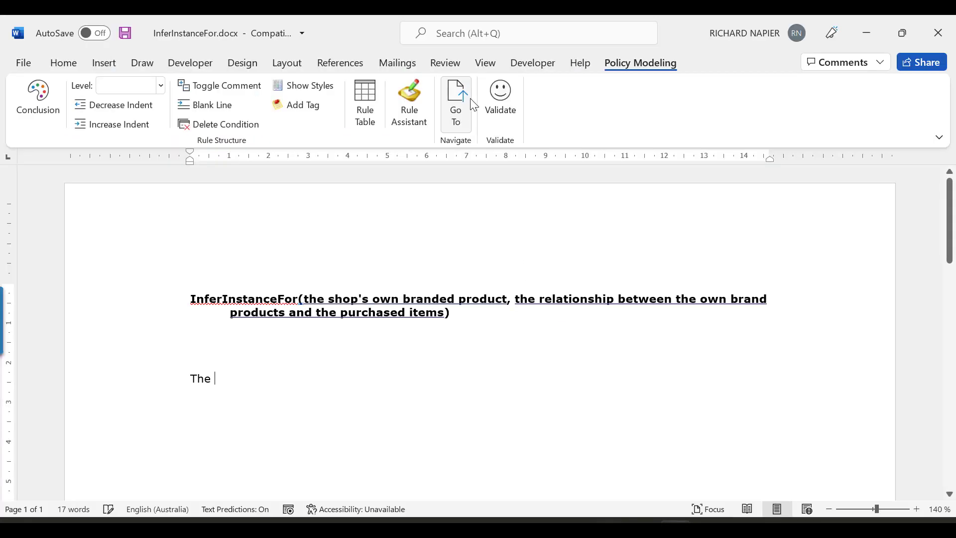
click(414, 86)
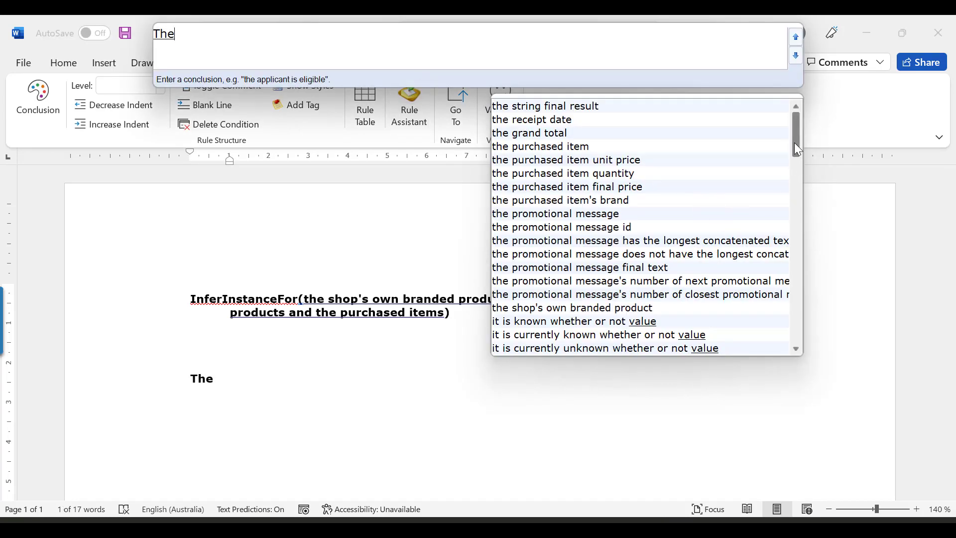
drag(798, 150, 836, 183)
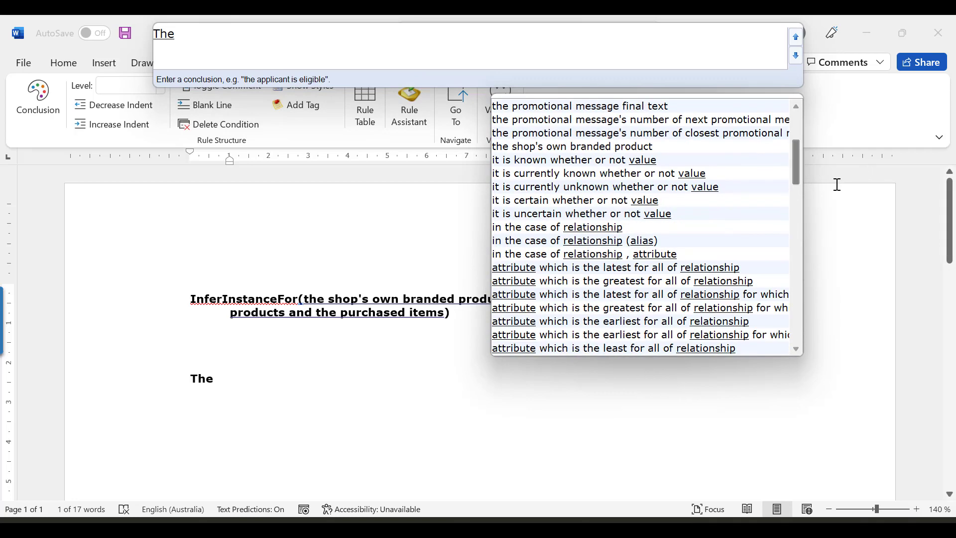
click(560, 152)
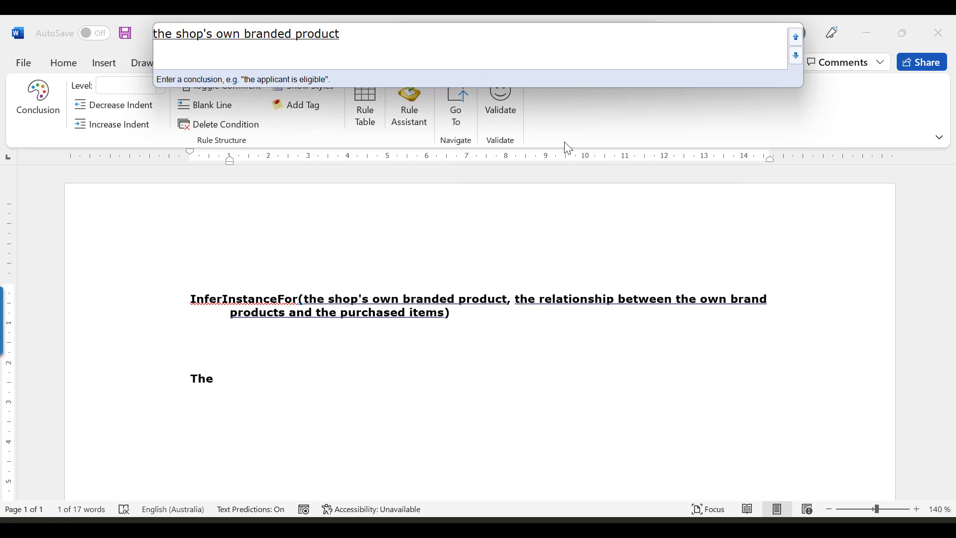
Complete the conclusion with = For(the relationship between the own brand products and the purchased items, the purchased item) and validate the document.
text(= For)
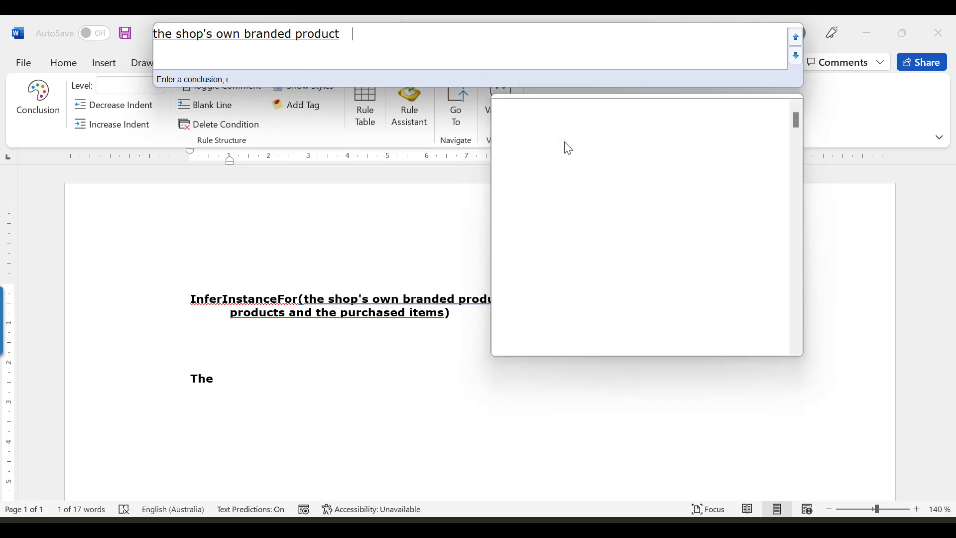
text(()
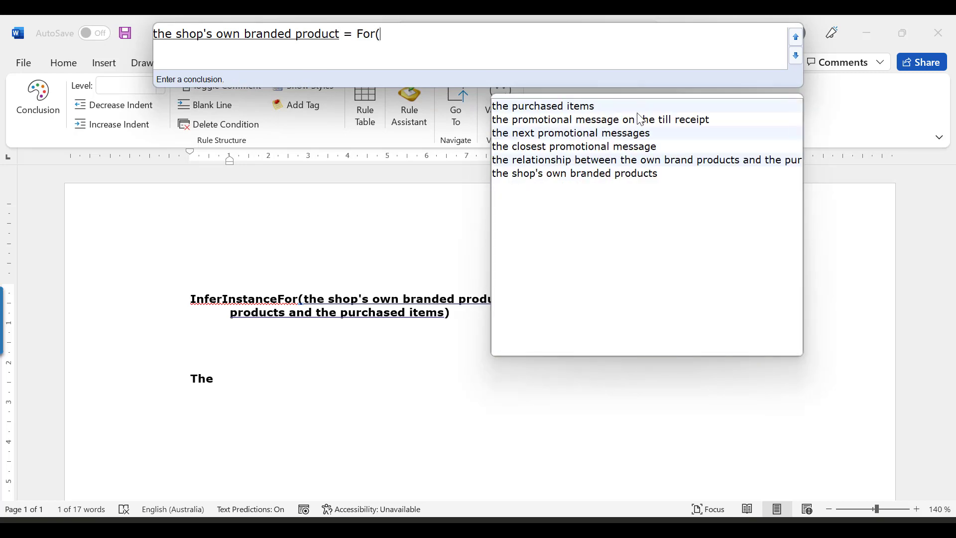
click(632, 162)
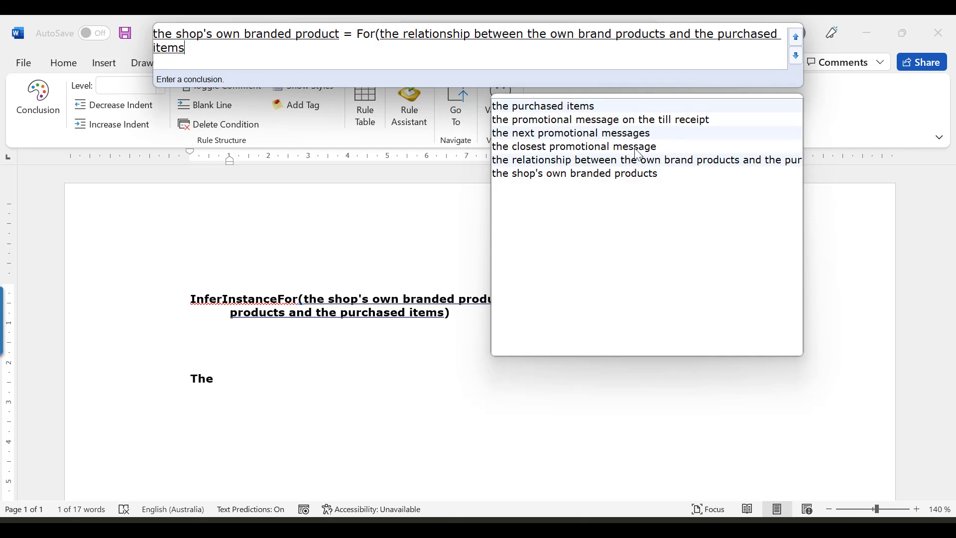
text(, )
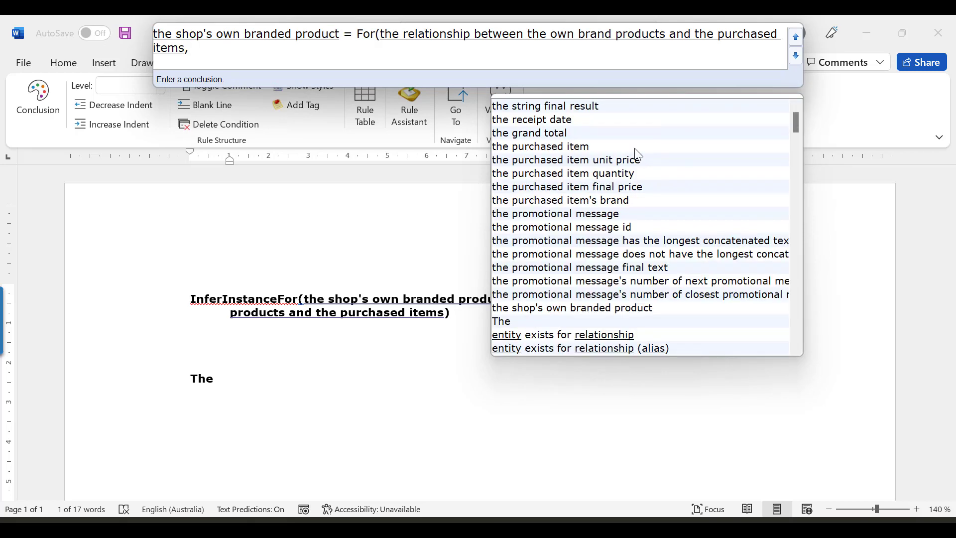
text(the re)
key(BackSpace)
key(BackSpace)
text(p)
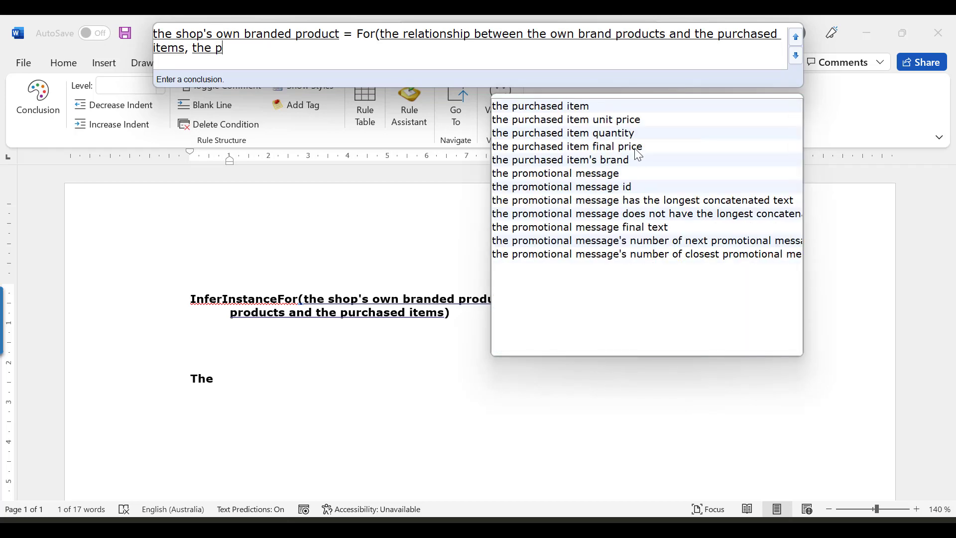
text(urc)
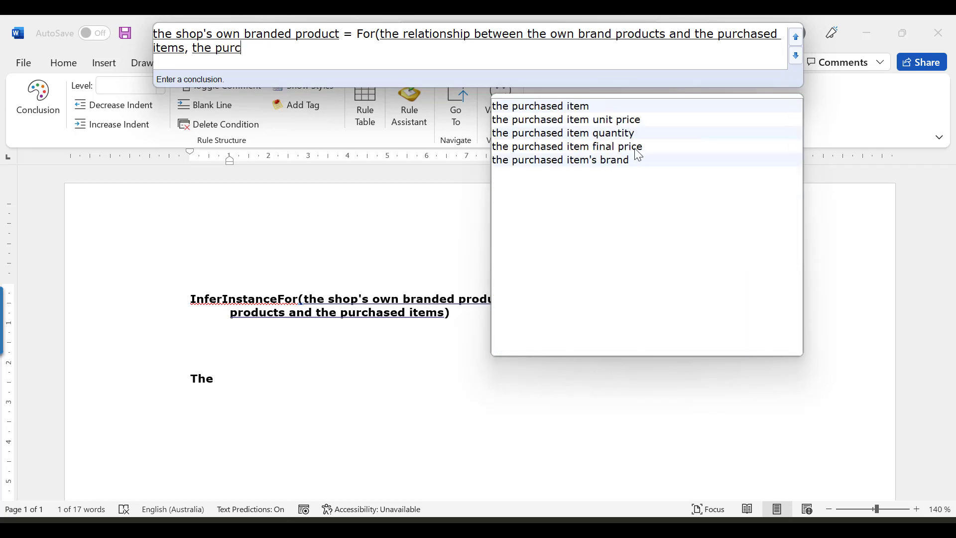
double_click(579, 107)
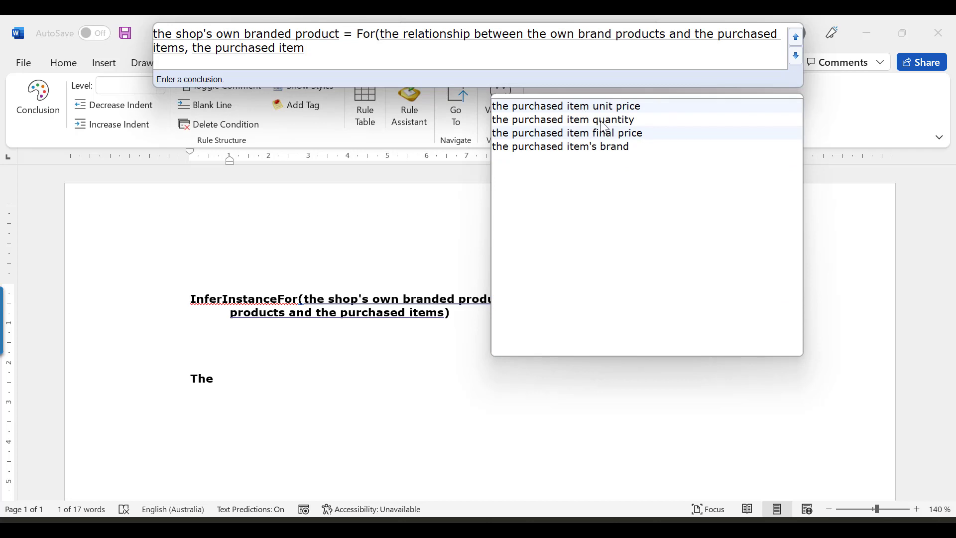
text())
key(Return)
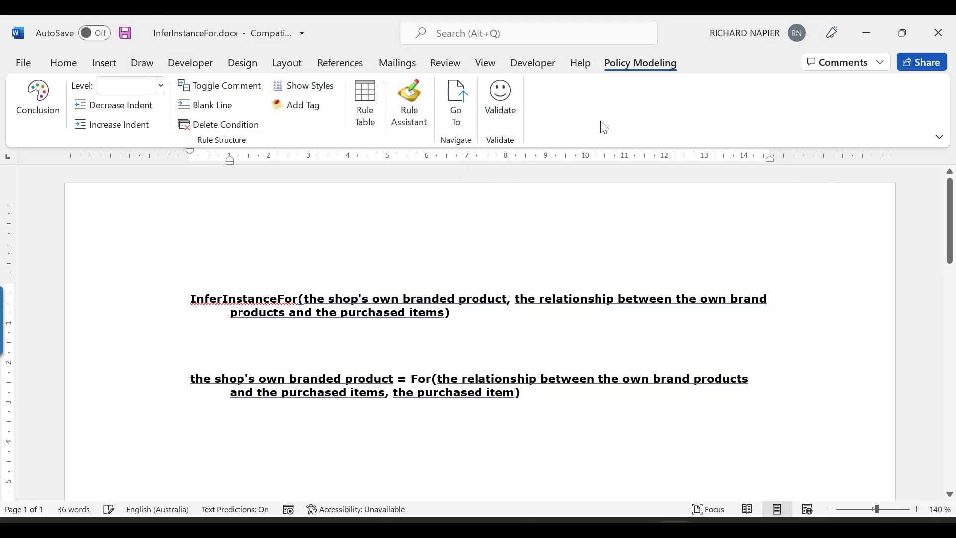
click(502, 102)
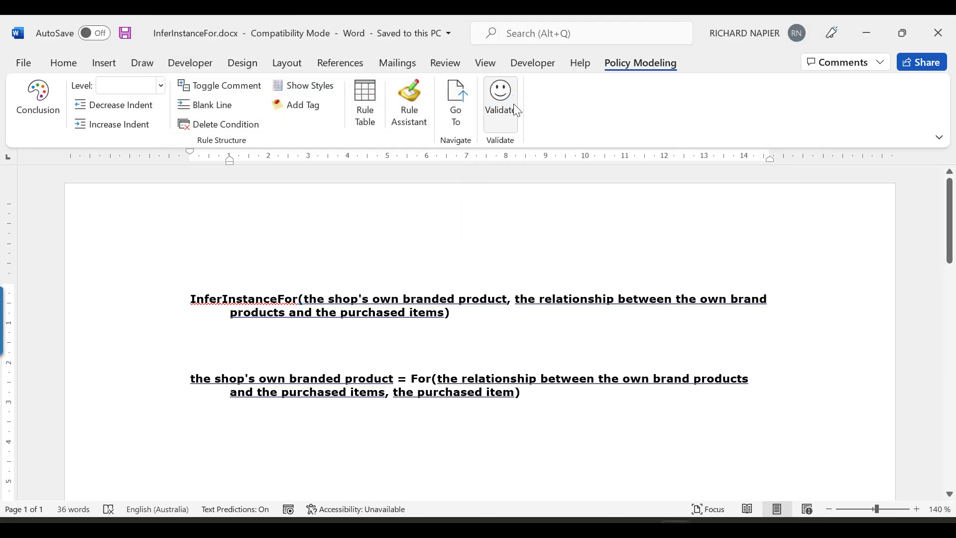
click(517, 329)
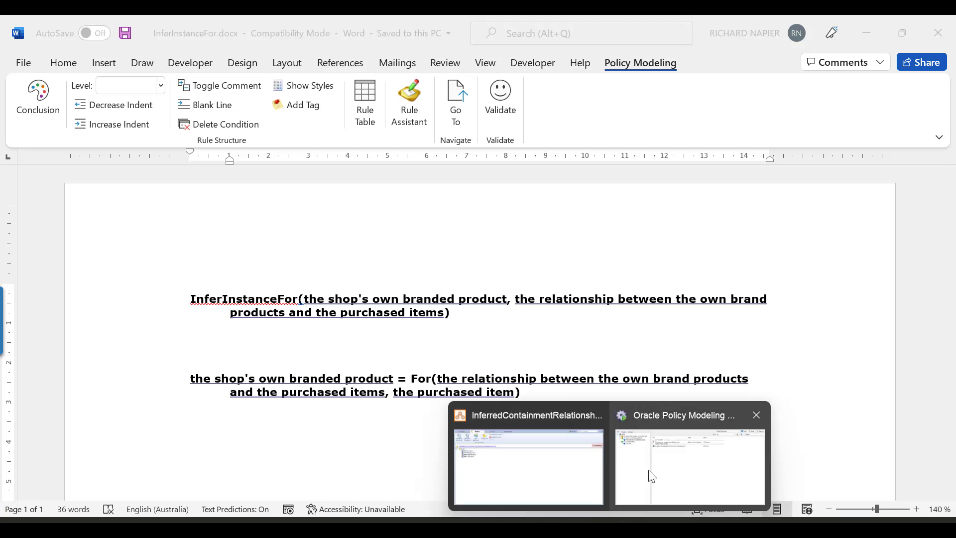
Switch to Policy Modeling, debug the project, and examine the inferred Cat Food product alongside the purchased items.
click(559, 487)
click(761, 45)
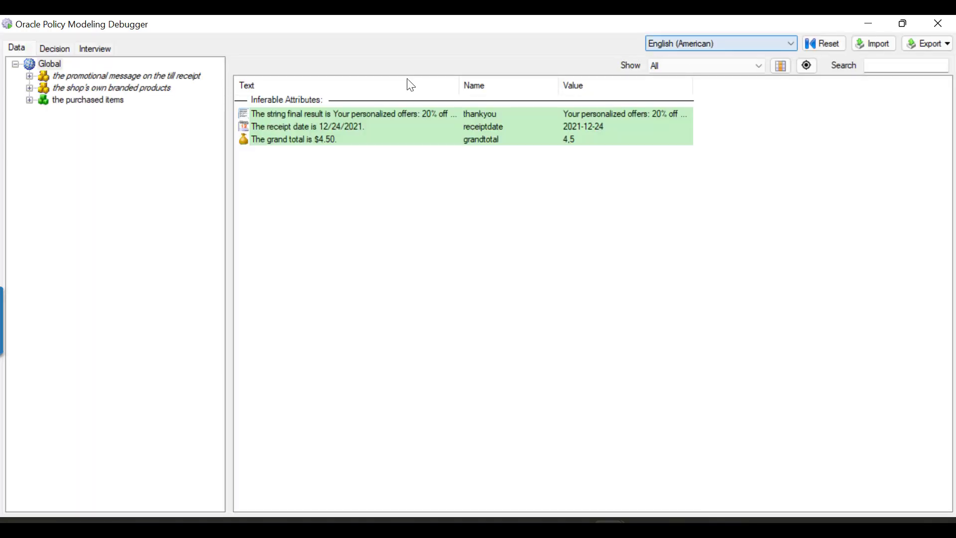
click(29, 88)
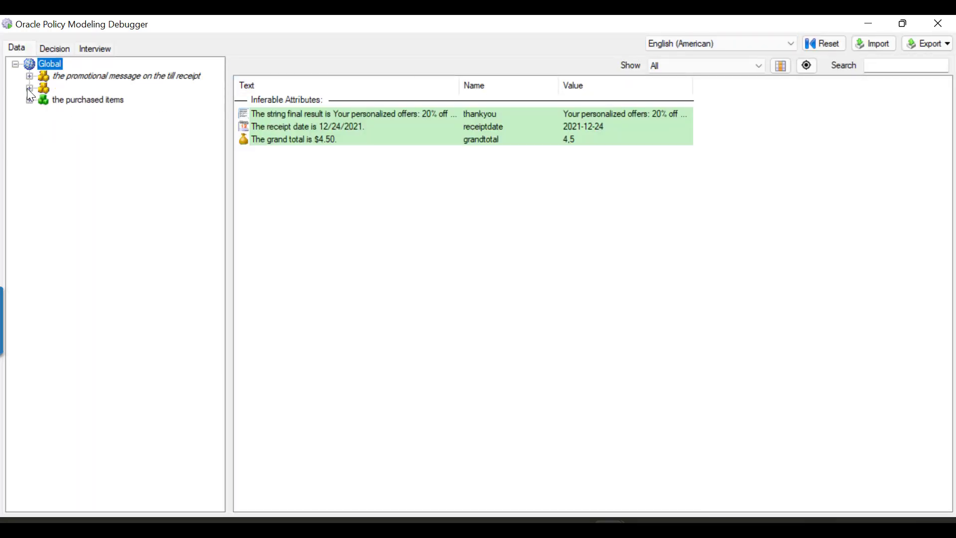
click(78, 102)
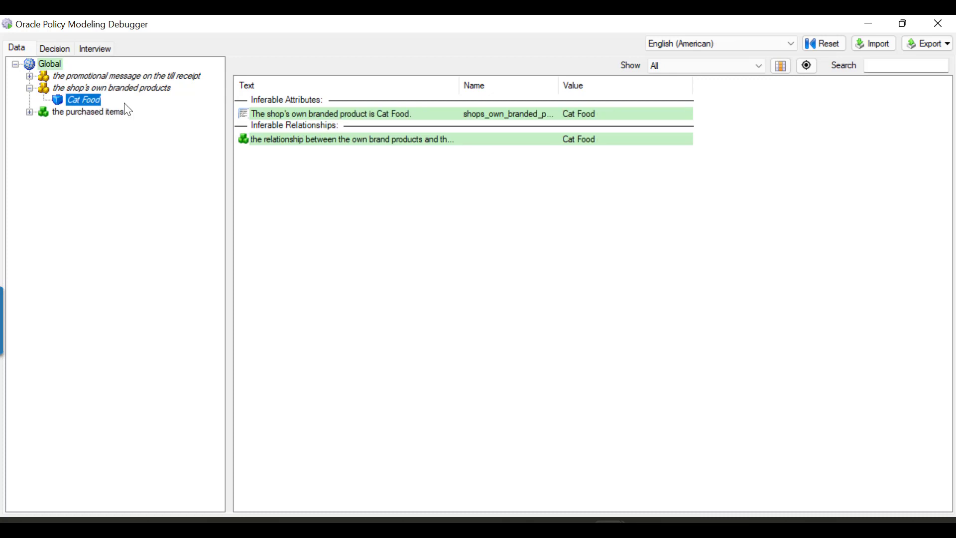
click(29, 113)
In InferInstanceFor.docx, duplicate the For rule below itself and append unit price to both its conclusion and its purchased item attribute.
click(677, 528)
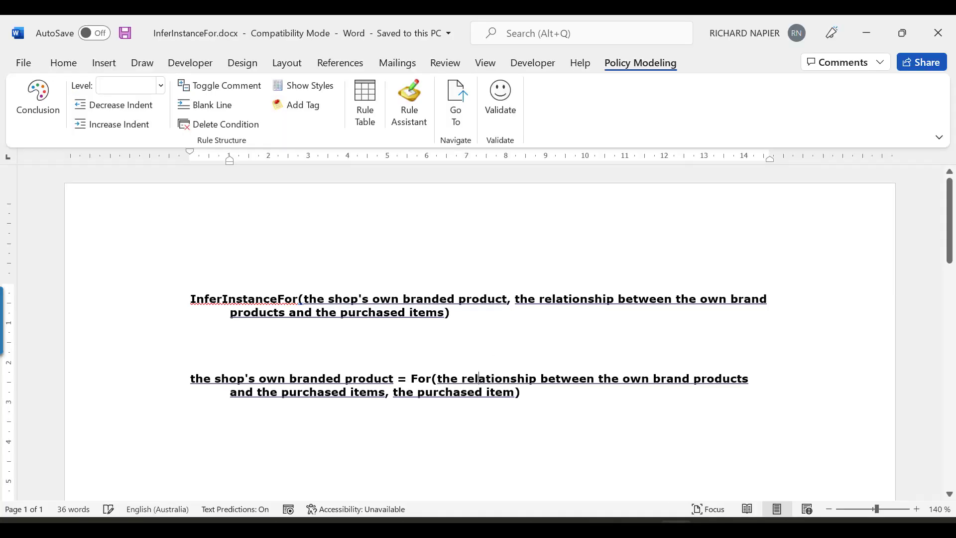
click(584, 411)
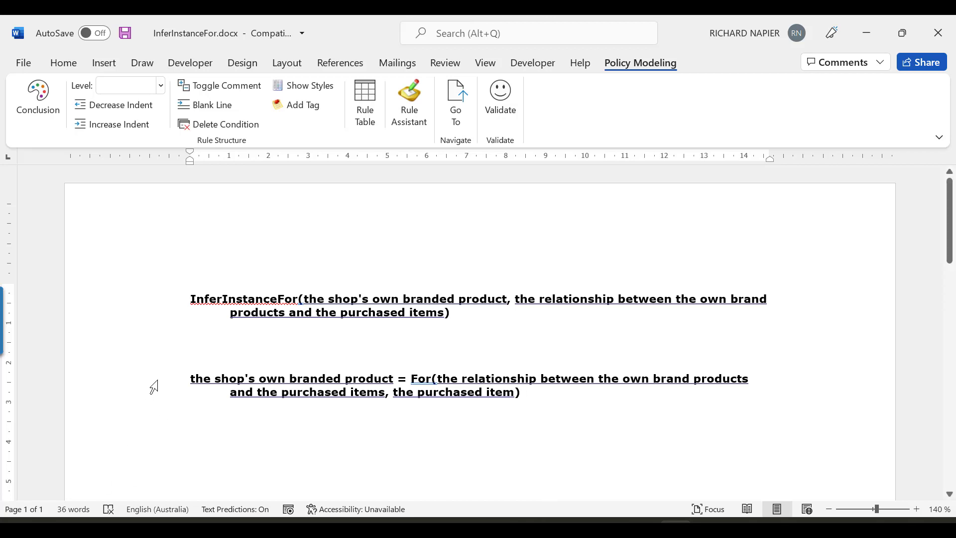
drag(153, 386, 154, 408)
key(ctrl+c)
click(211, 421)
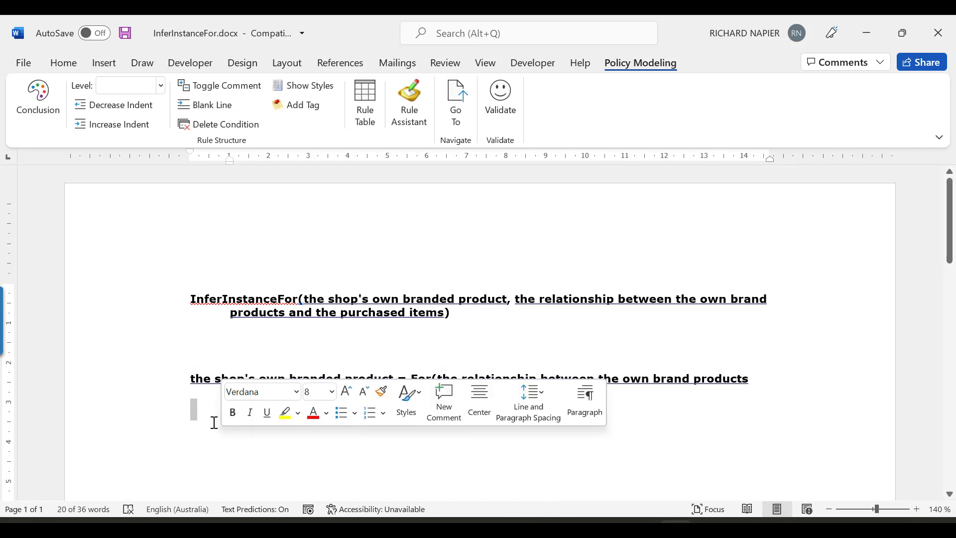
key(ctrl+v)
text(unit price)
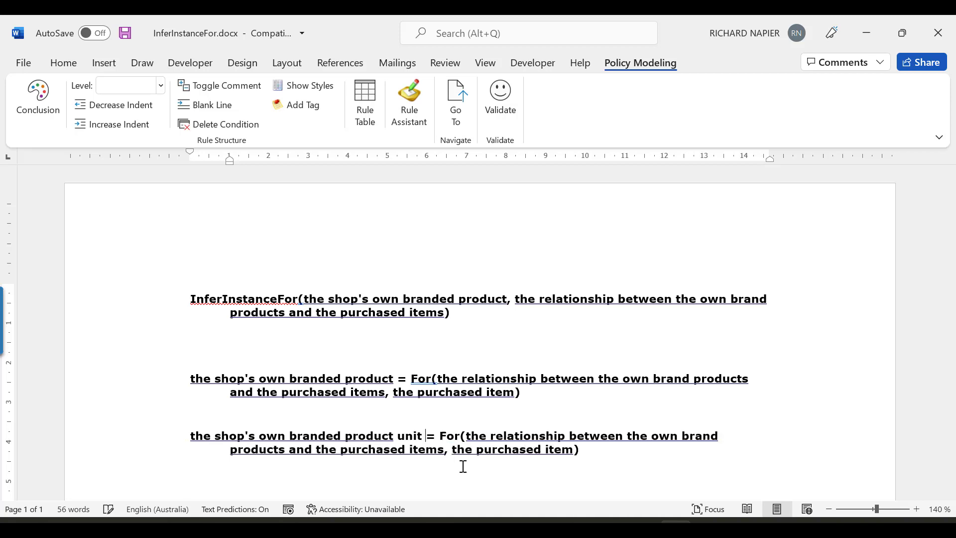
key(Down)
key(End)
key(Left)
text(unit price)
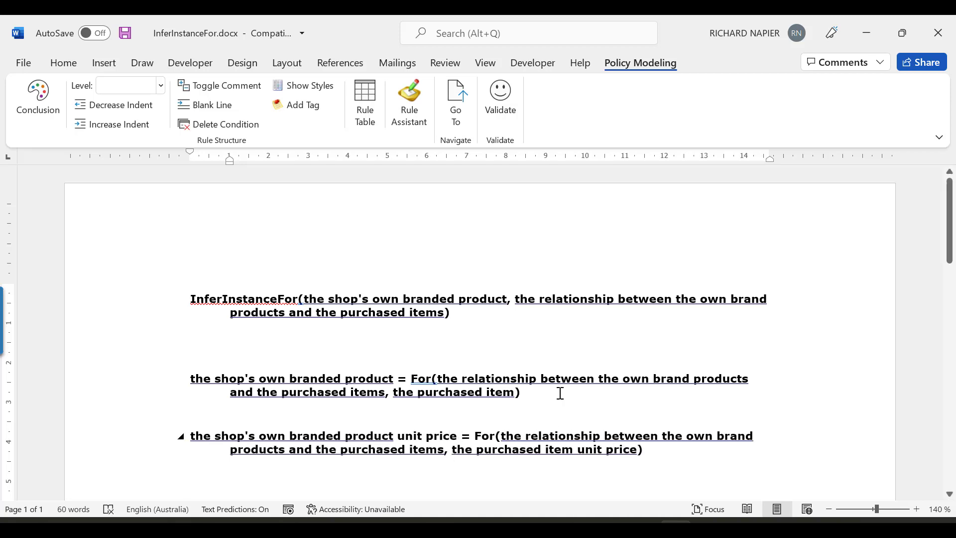
Examine the purchased item entity's attributes in the Policy Modeling data model and return to the rule document.
key(alt+Tab)
key(alt+Tab)
key(Tab)
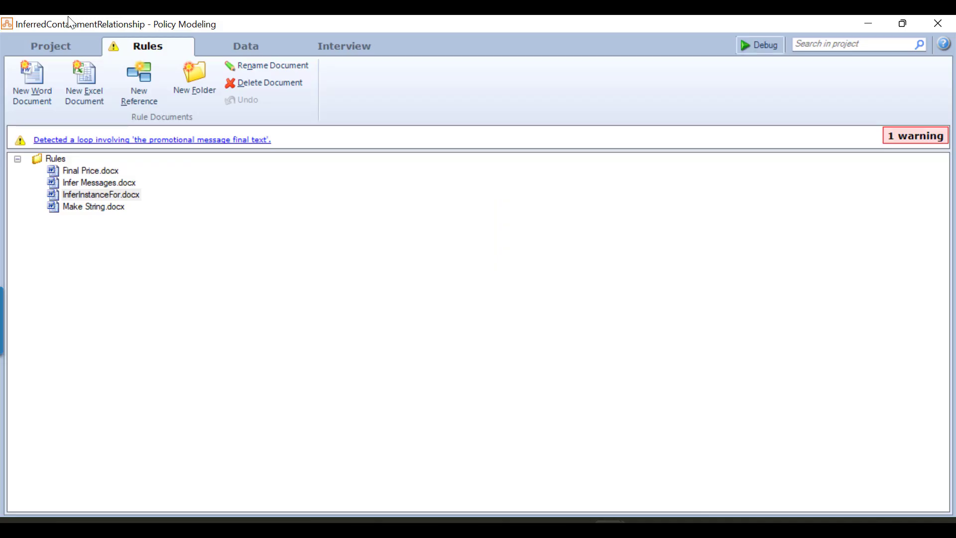
click(246, 46)
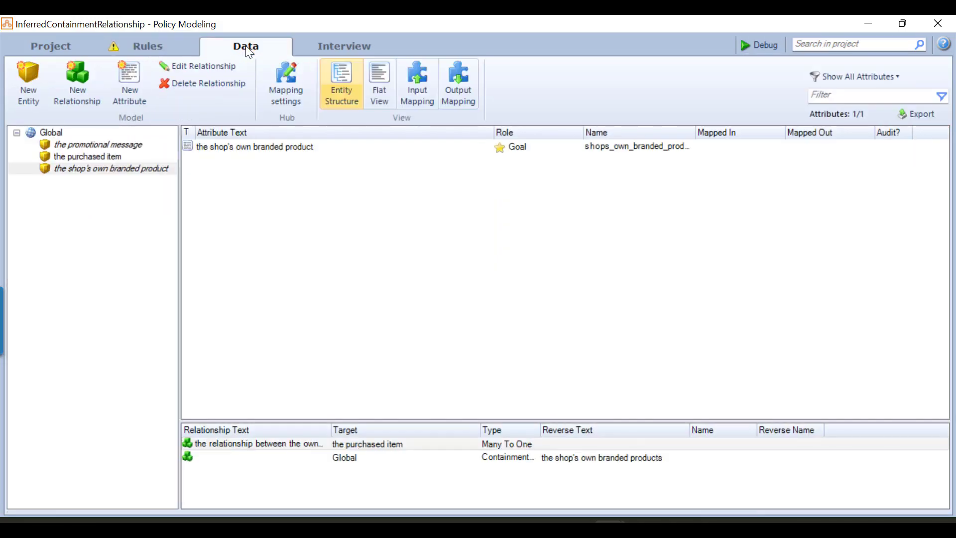
click(110, 157)
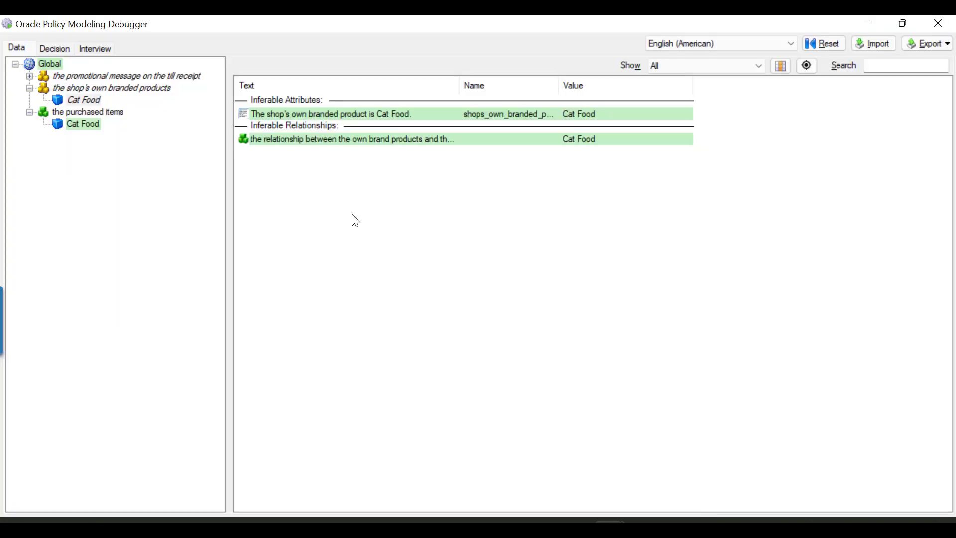
key(F5)
key(alt+Tab)
key(alt+Tab)
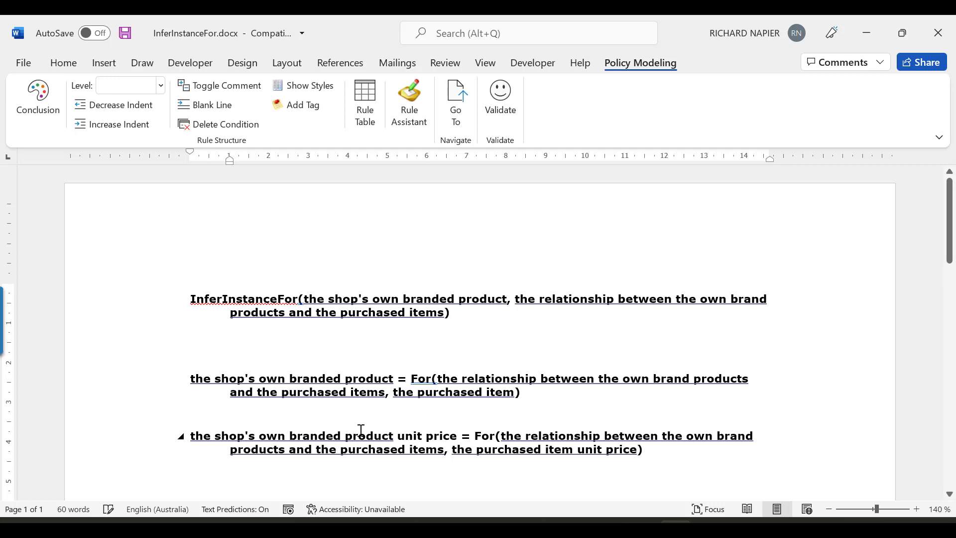
Paste a copy of the unit price rule below it and change the copy's conclusion to the shop's own branded product quantity.
click(139, 442)
key(ctrl+v)
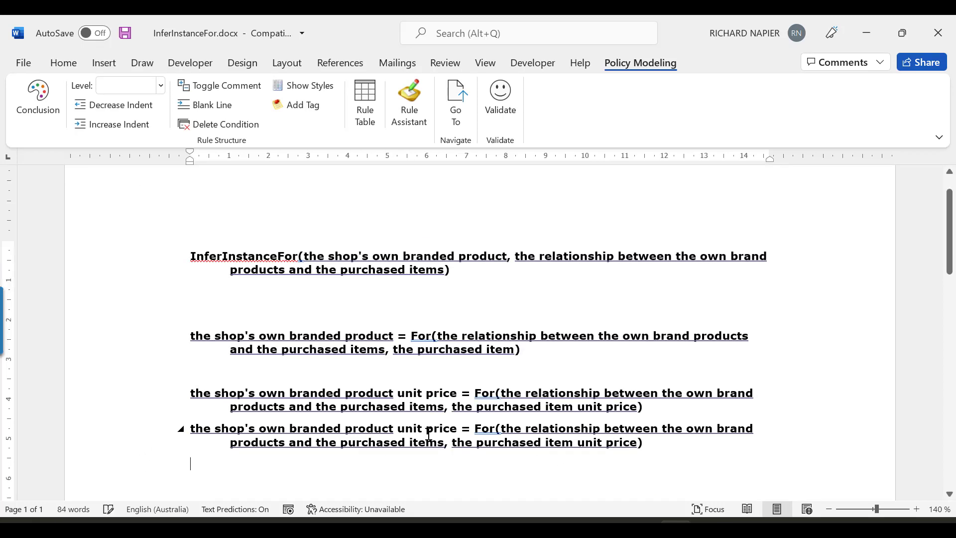
double_click(448, 428)
key(BackSpace)
key(BackSpace)
key(BackSpace)
key(BackSpace)
key(BackSpace)
key(BackSpace)
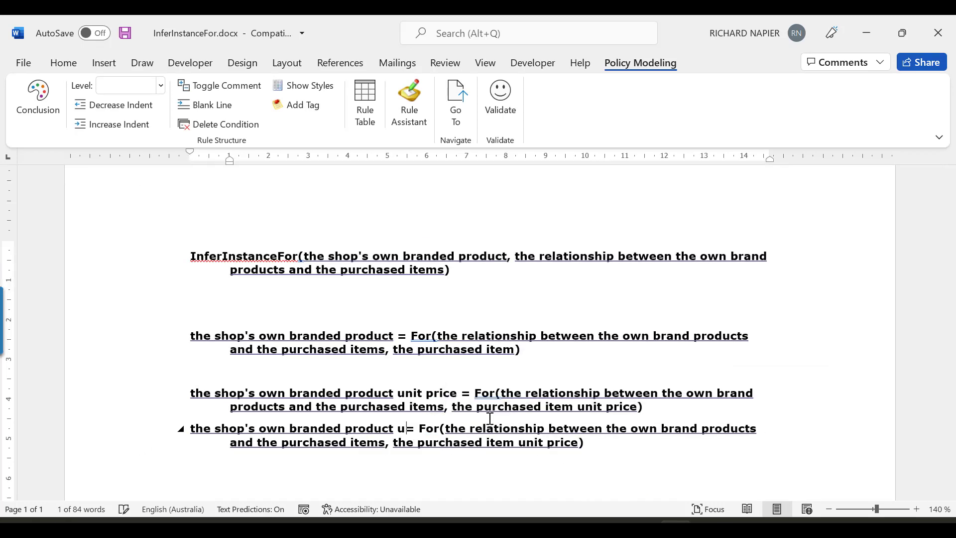
text(quanti)
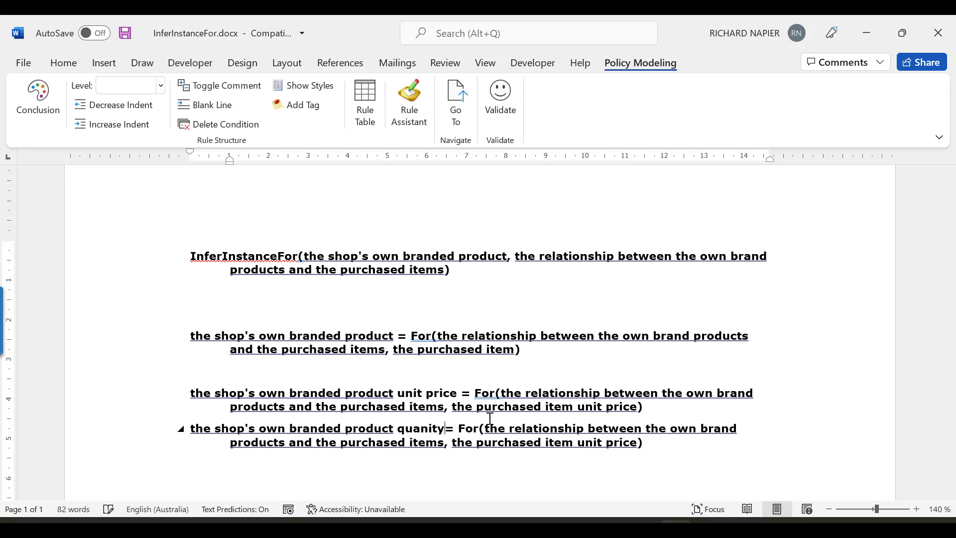
key(BackSpace)
key(BackSpace)
text(tity)
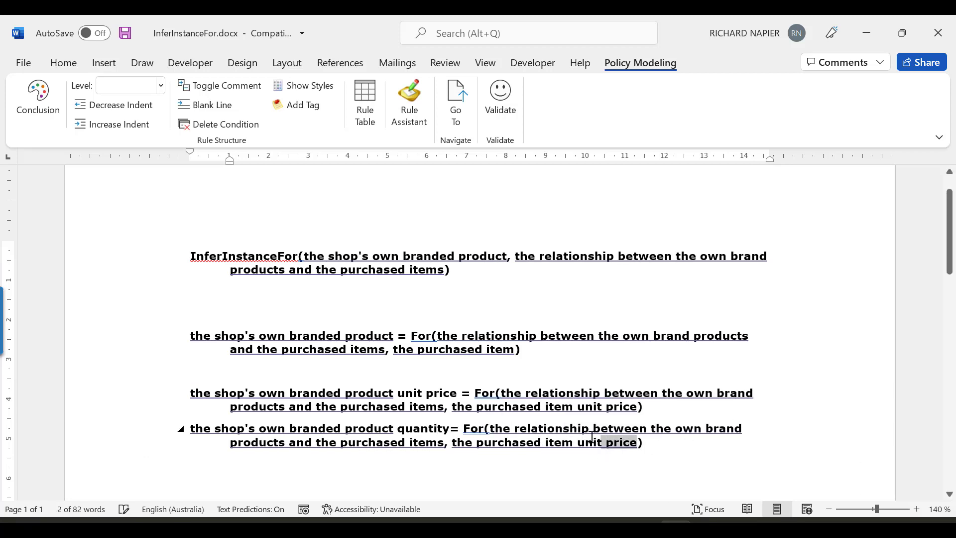
Change the source attribute in the quantity rule to the purchased item quantity.
drag(612, 441, 638, 442)
key(BackSpace)
key(BackSpace)
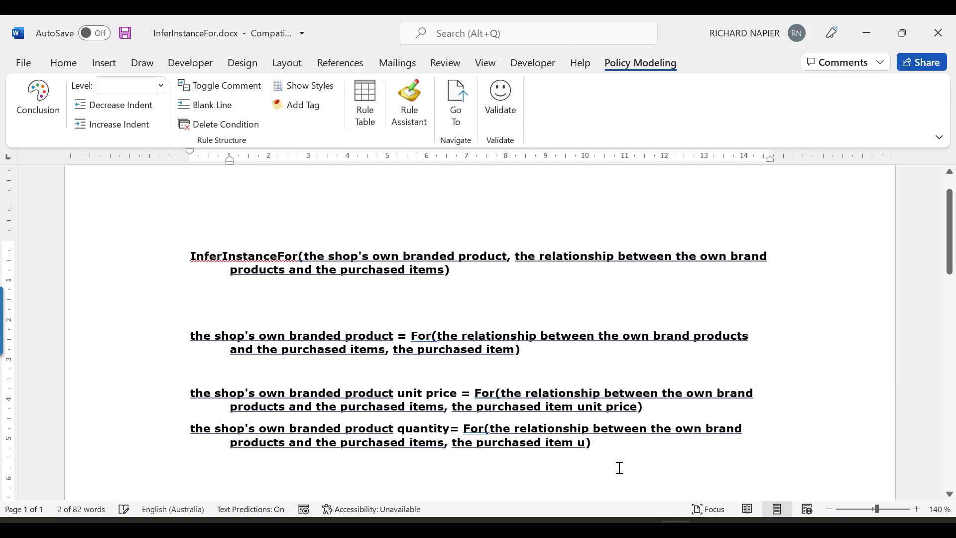
text(quanity)
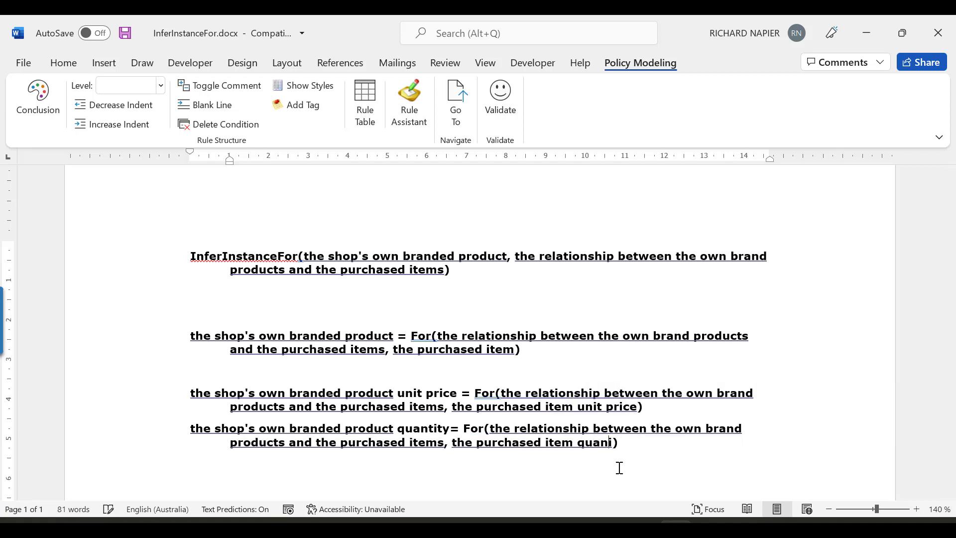
key(BackSpace)
key(BackSpace)
key(BackSpace)
text(tity)
Add a For rule setting the shop's own branded product final price from the purchased item final price, and validate the document.
key(alt+Tab)
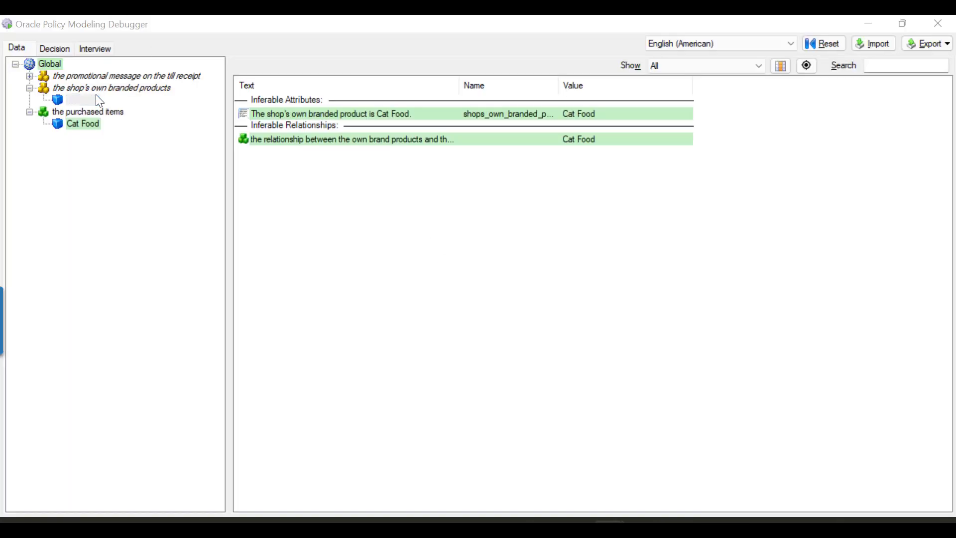
key(alt+Tab)
key(alt+Tab)
click(87, 157)
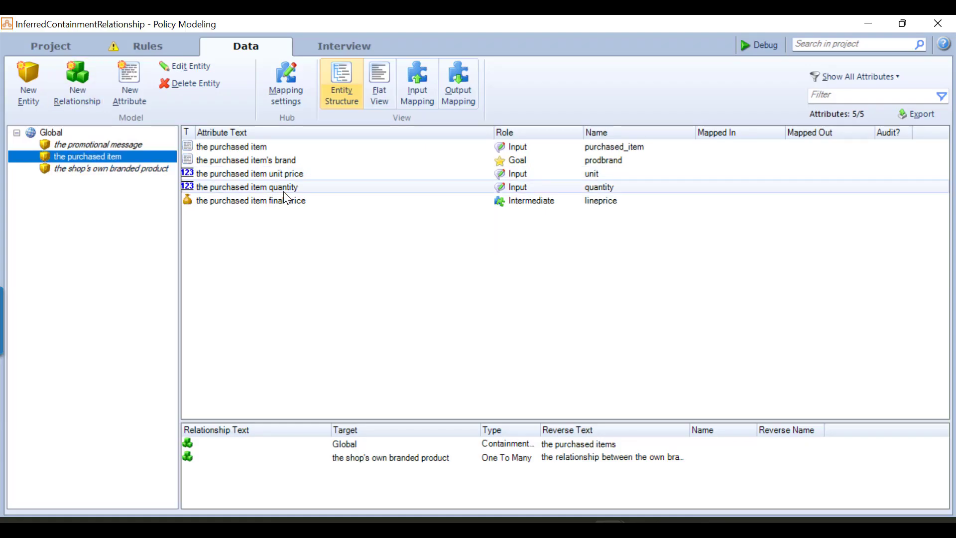
key(alt+Tab)
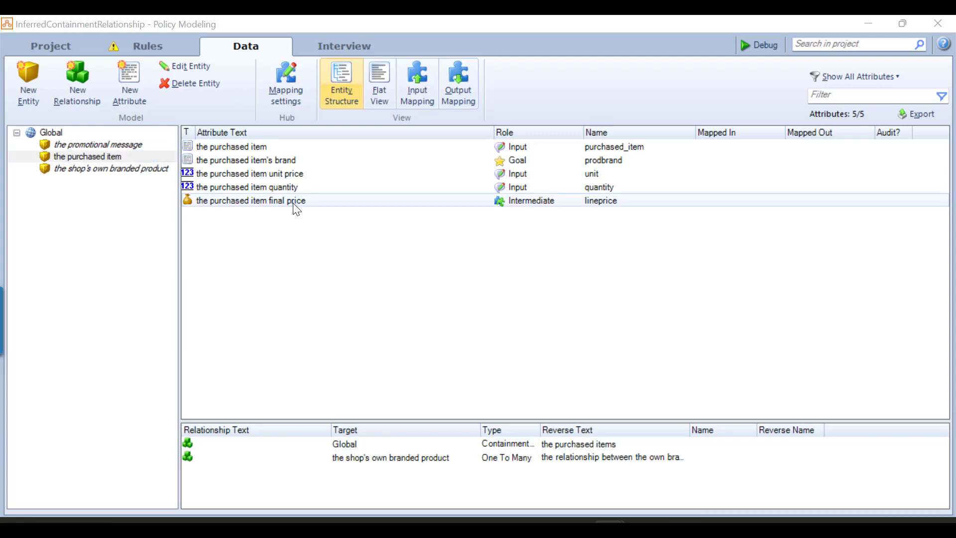
key(alt+Tab)
key(alt+Tab)
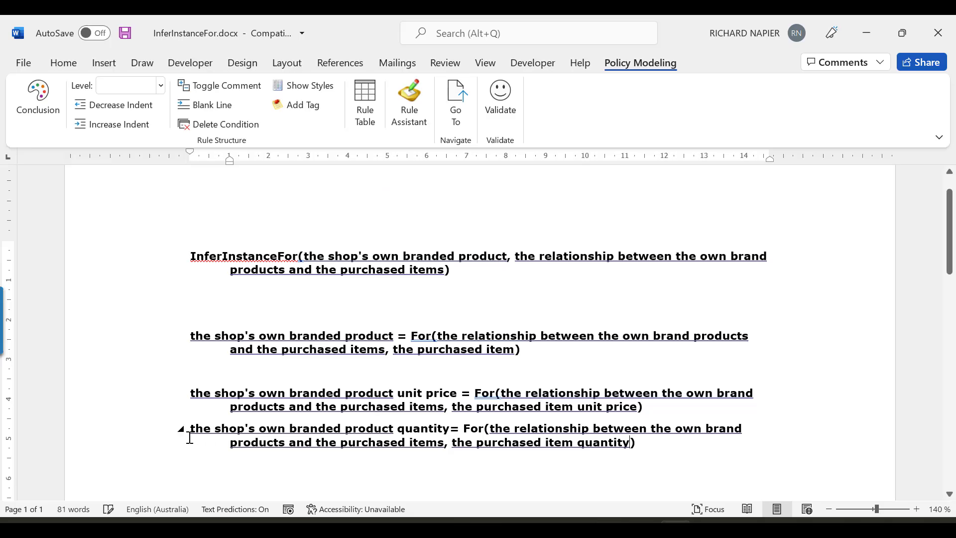
double_click(605, 443)
text(final pr)
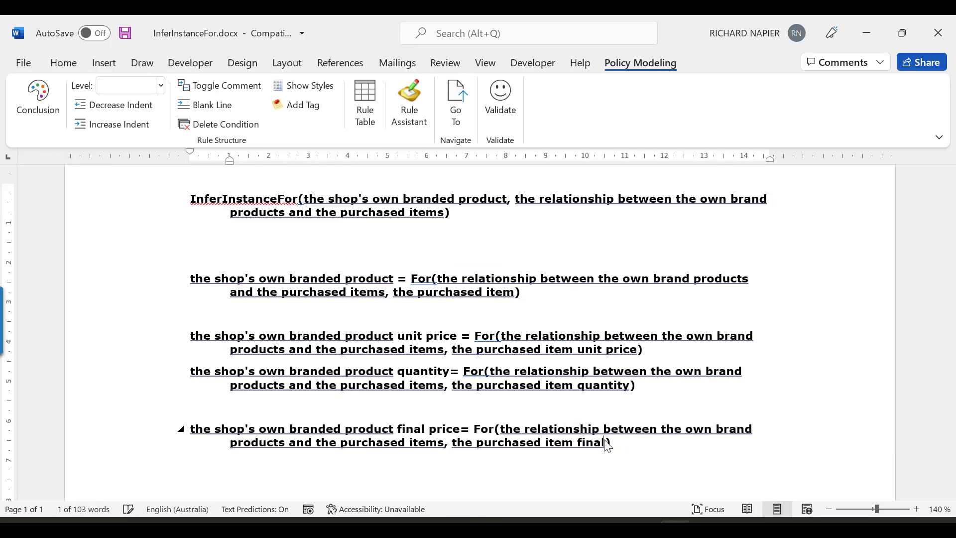
text(ice)
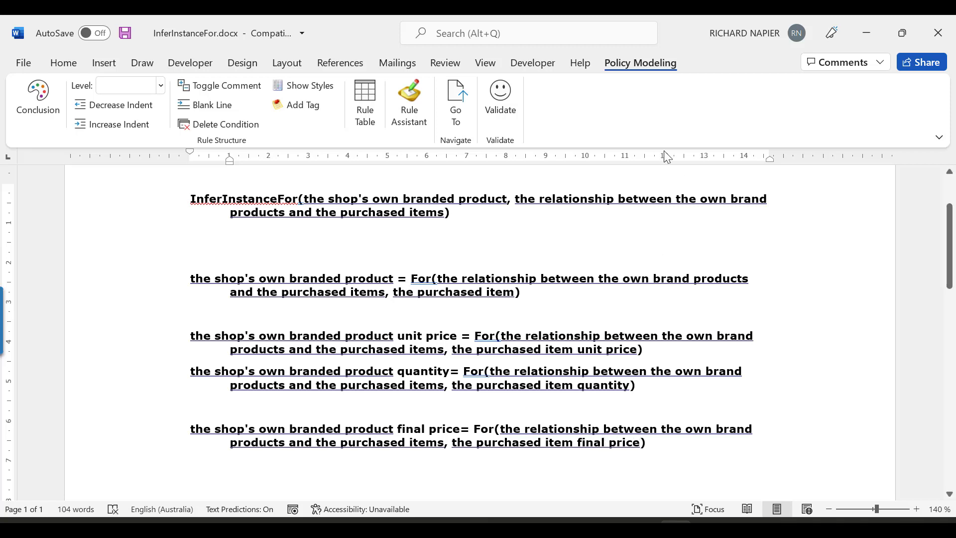
click(515, 106)
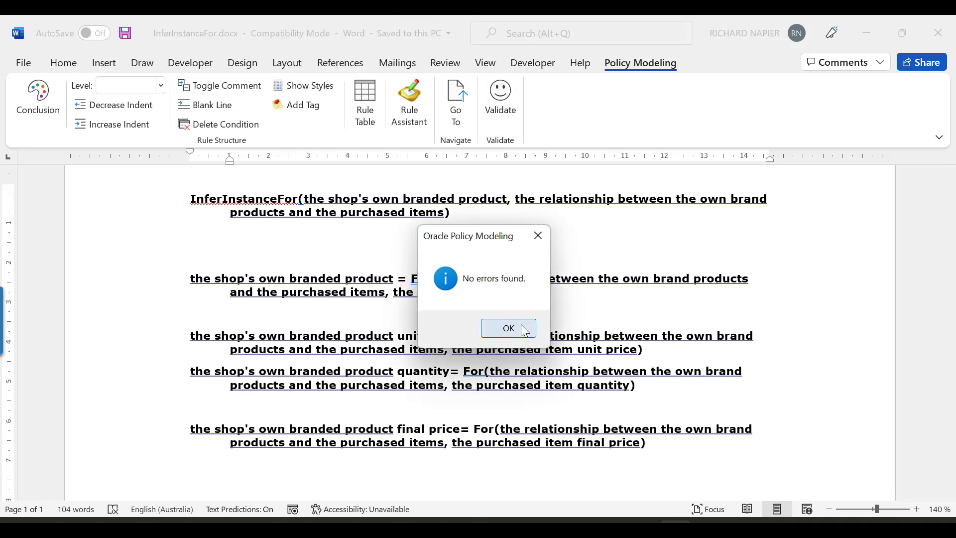
click(518, 326)
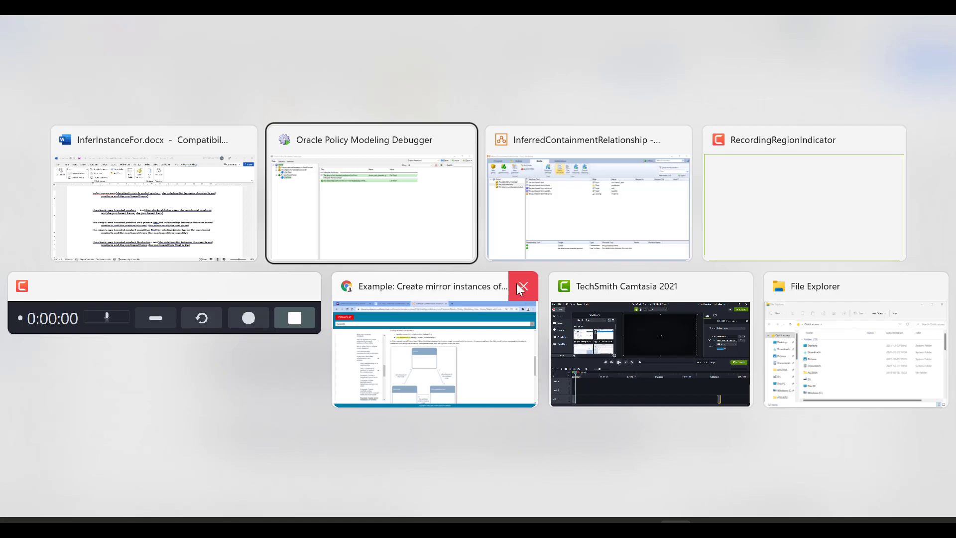
Debug the project again and compare the purchased Cat Food's attributes with those of the inferred own branded Cat Food.
key(Return)
click(609, 45)
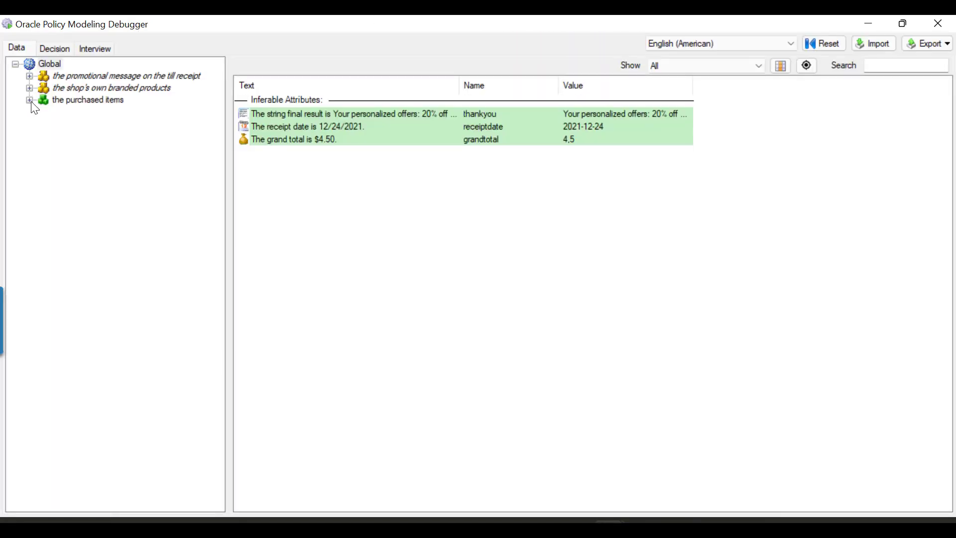
click(29, 100)
click(85, 113)
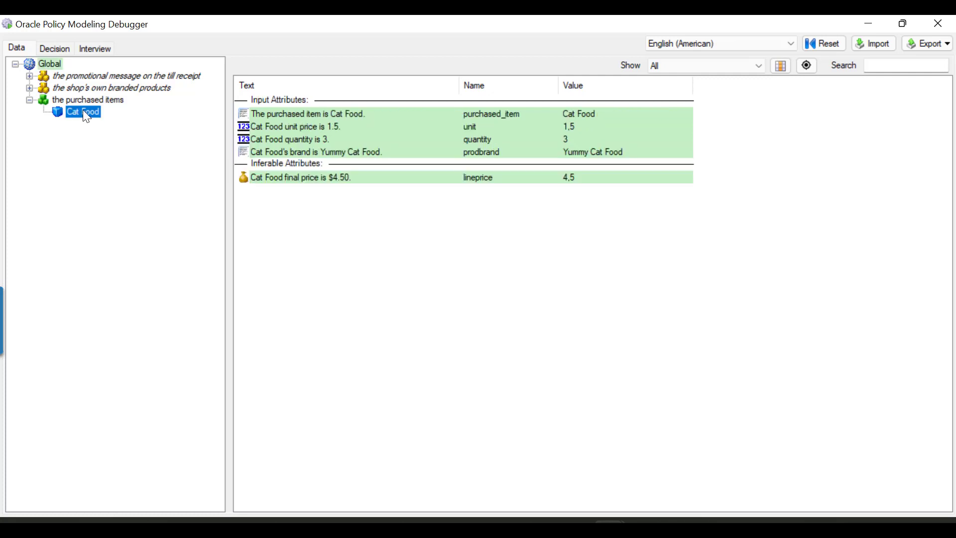
click(29, 88)
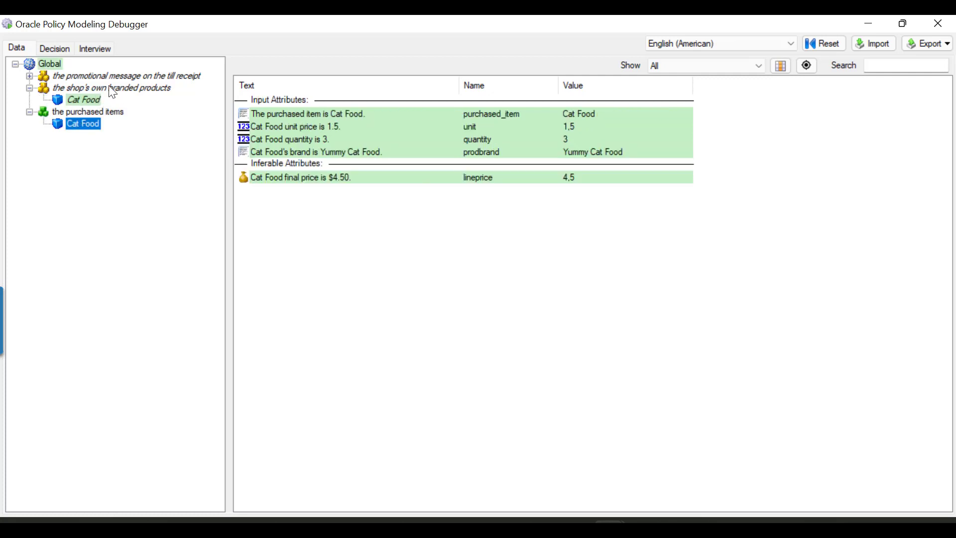
click(87, 100)
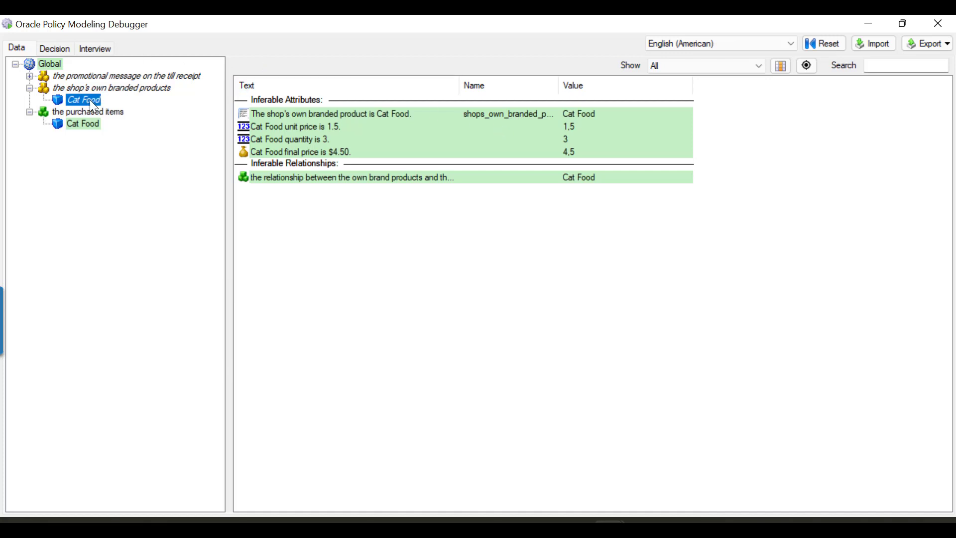
Switch to the Word rule document, append "if" to the InferInstanceFor conclusion and start a condition line below it.
click(676, 528)
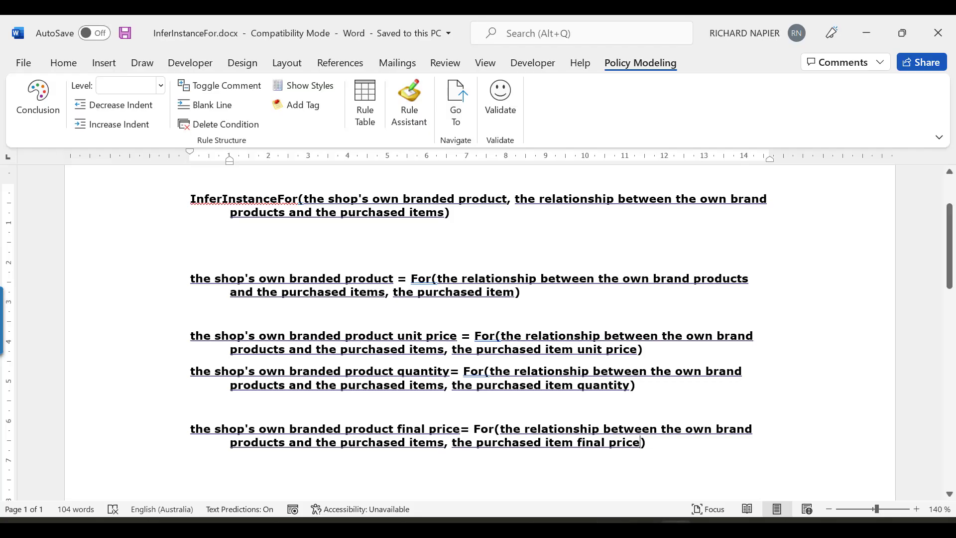
scroll(642, 187, up, 3)
click(485, 321)
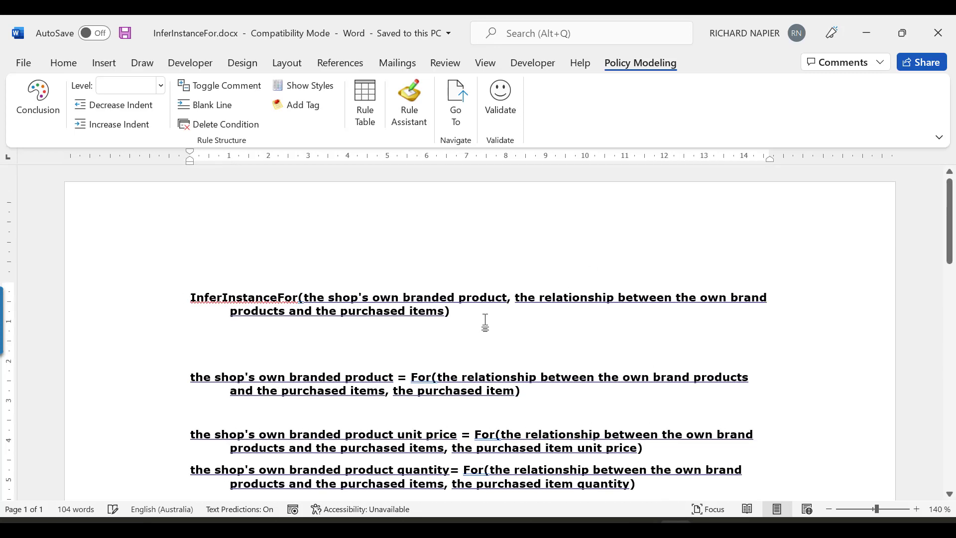
click(487, 311)
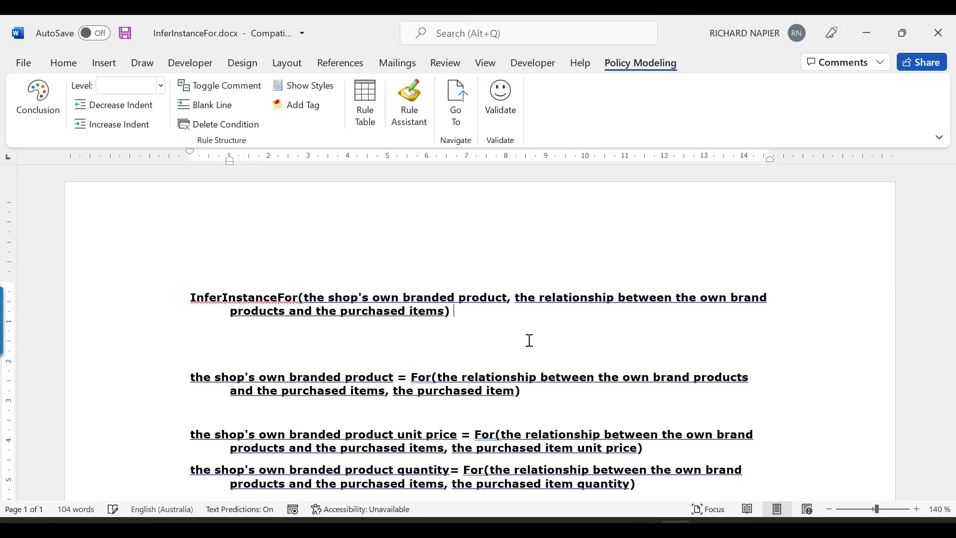
text(if)
key(Return)
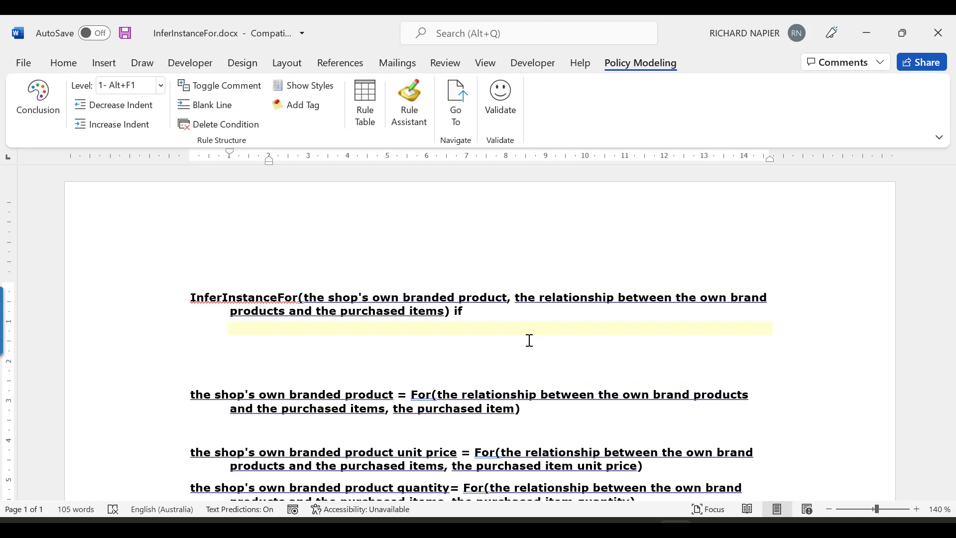
Enter the condition the purchased item's brand = "SuperValue" under the InferInstanceFor rule, using the Rule Assistant for the attribute.
text(The purchasd )
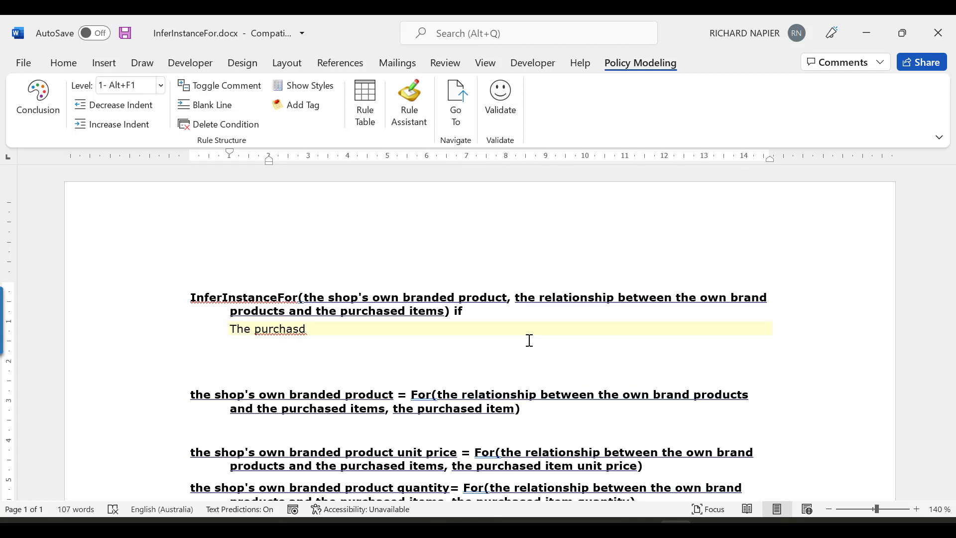
text(u)
text(nit)
key(BackSpace)
key(BackSpace)
key(BackSpace)
text(ite)
key(BackSpace)
key(BackSpace)
key(BackSpace)
key(BackSpace)
key(BackSpace)
key(BackSpace)
key(BackSpace)
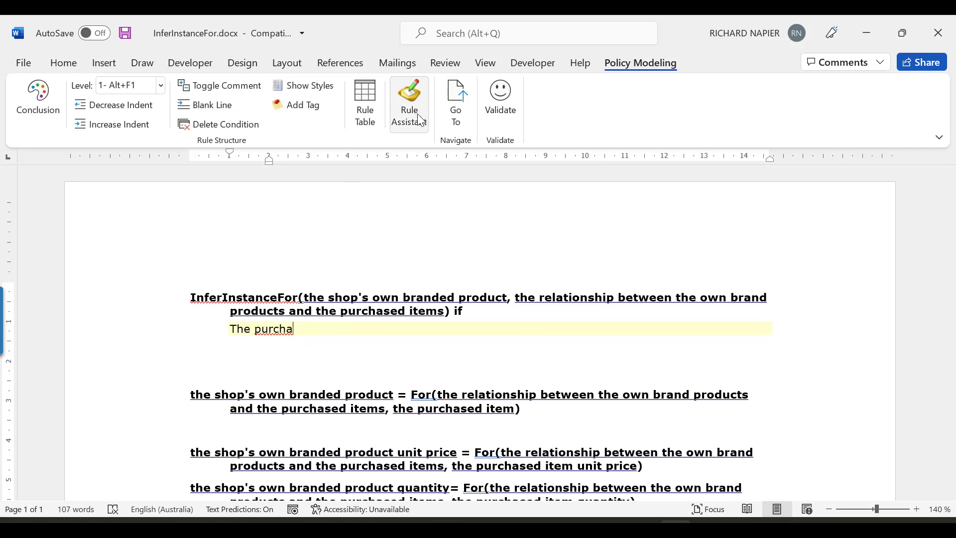
click(419, 120)
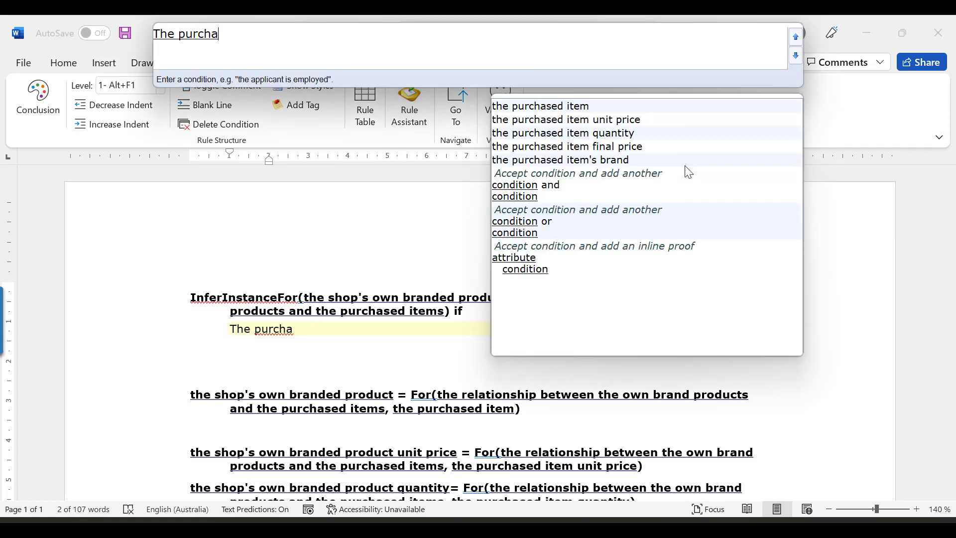
click(613, 160)
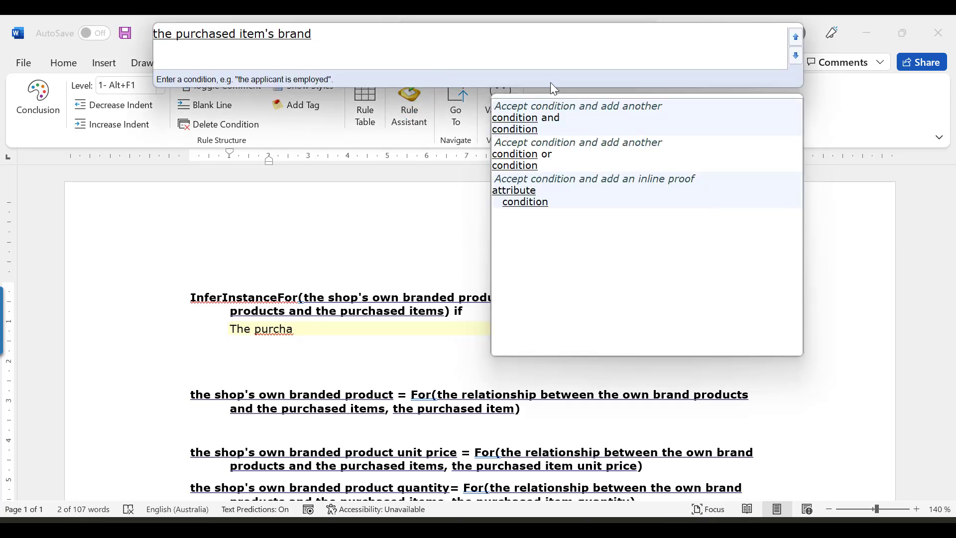
text(= ")
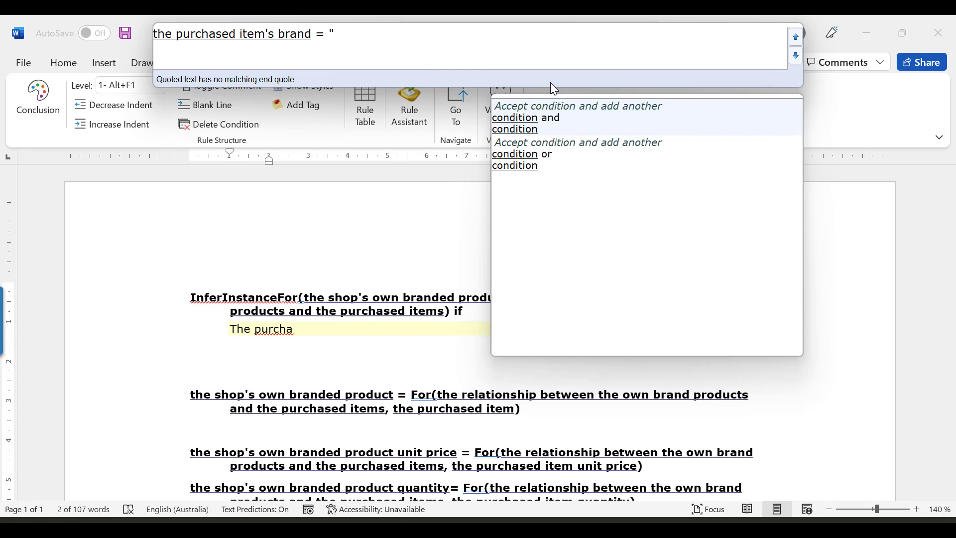
text(SuperValue")
key(Return)
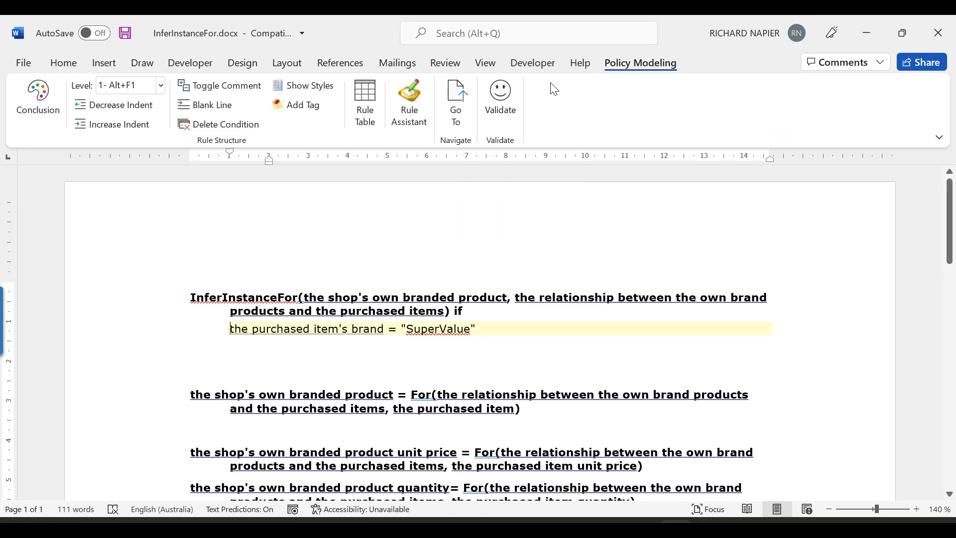
Validate the InferInstanceFor rule document and close it.
click(501, 99)
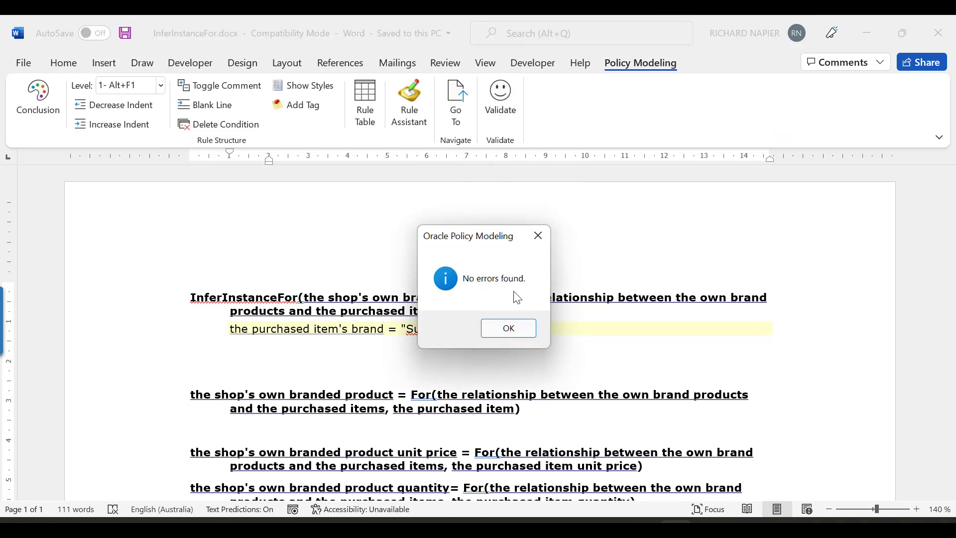
click(518, 327)
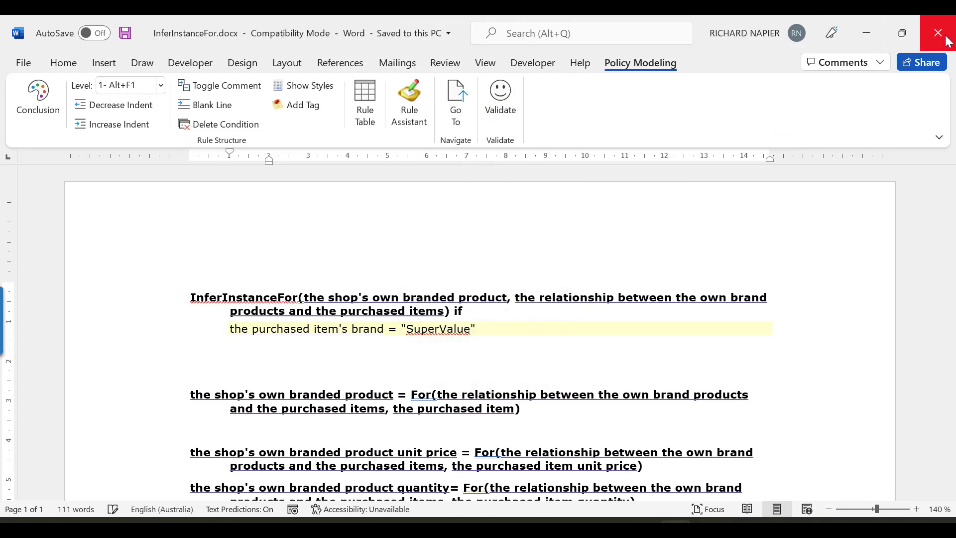
click(946, 41)
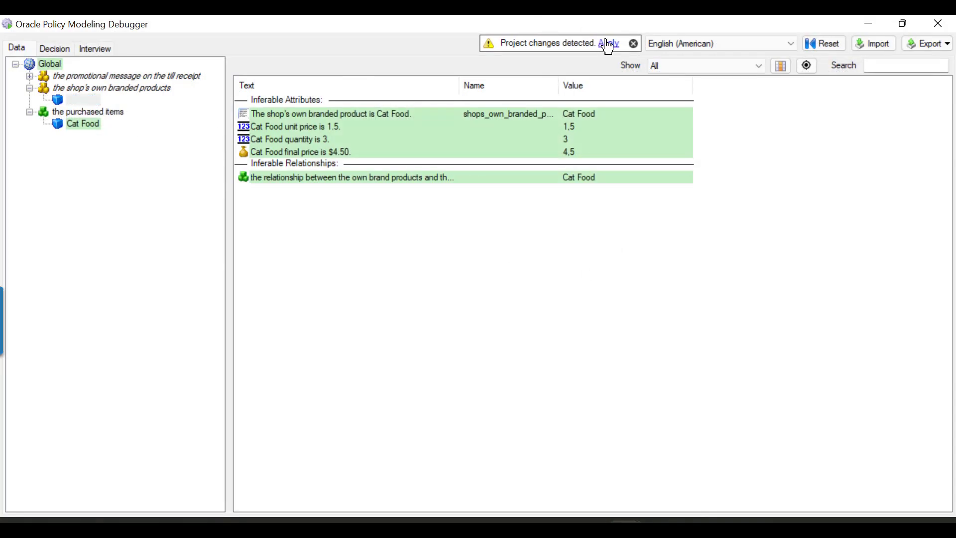
Apply the project changes in the Debugger and set the purchased Cat Food's brand to SuperValue.
click(609, 44)
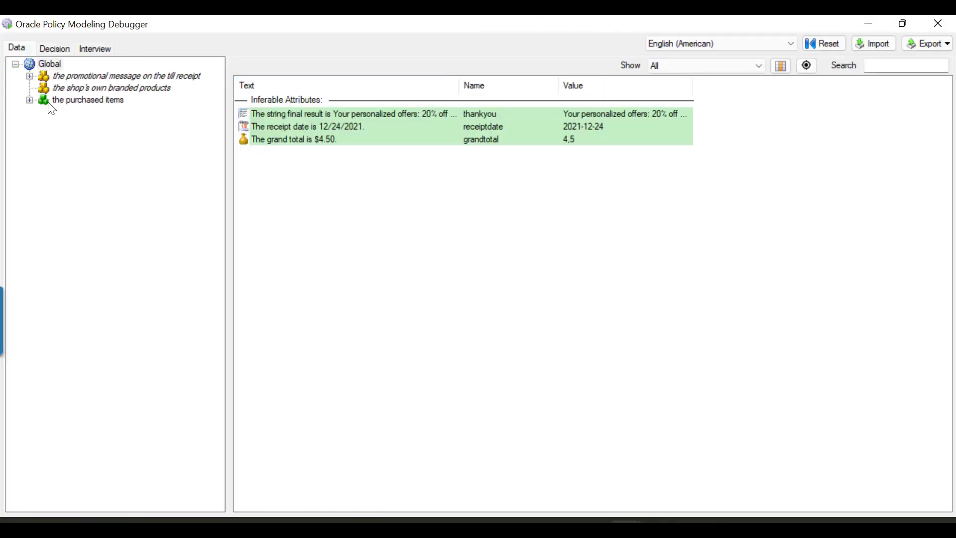
click(29, 100)
click(77, 114)
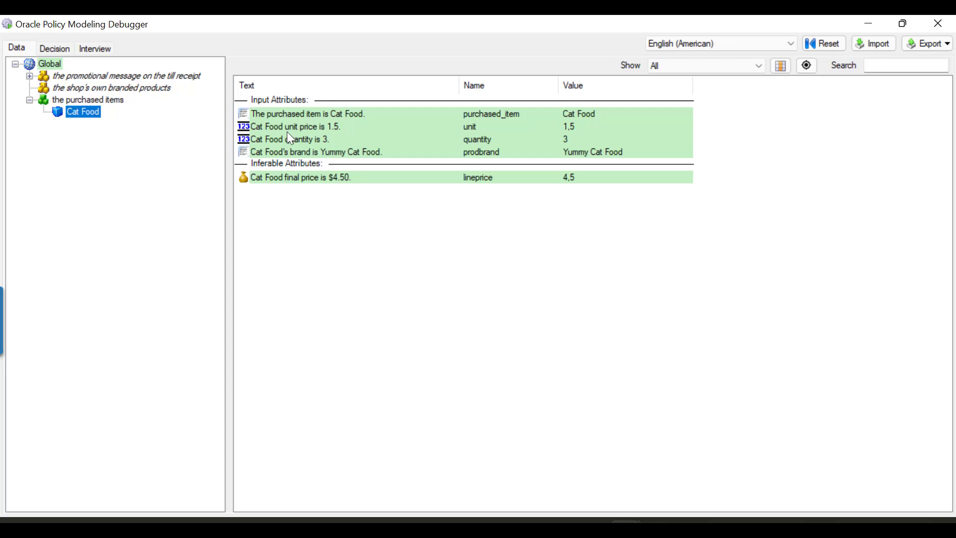
double_click(415, 150)
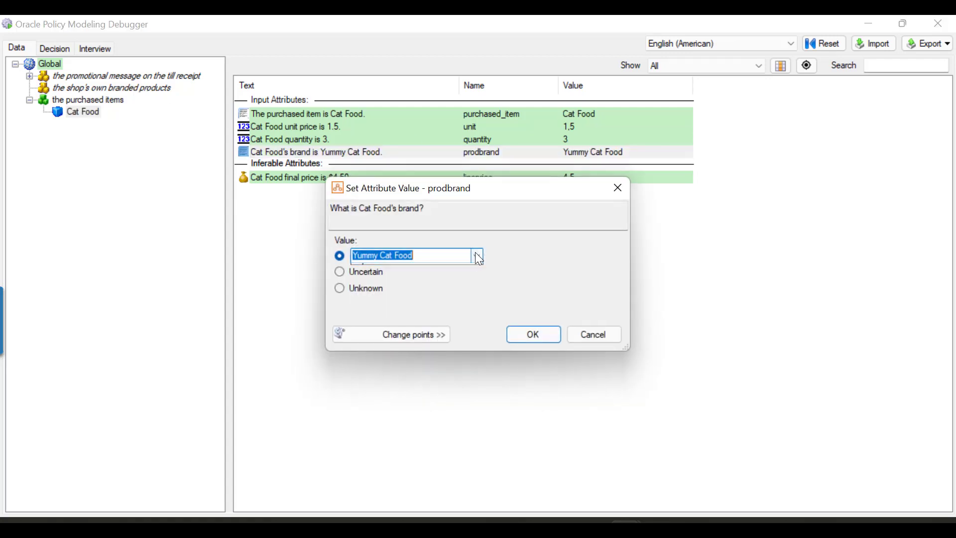
click(479, 257)
click(414, 269)
click(533, 334)
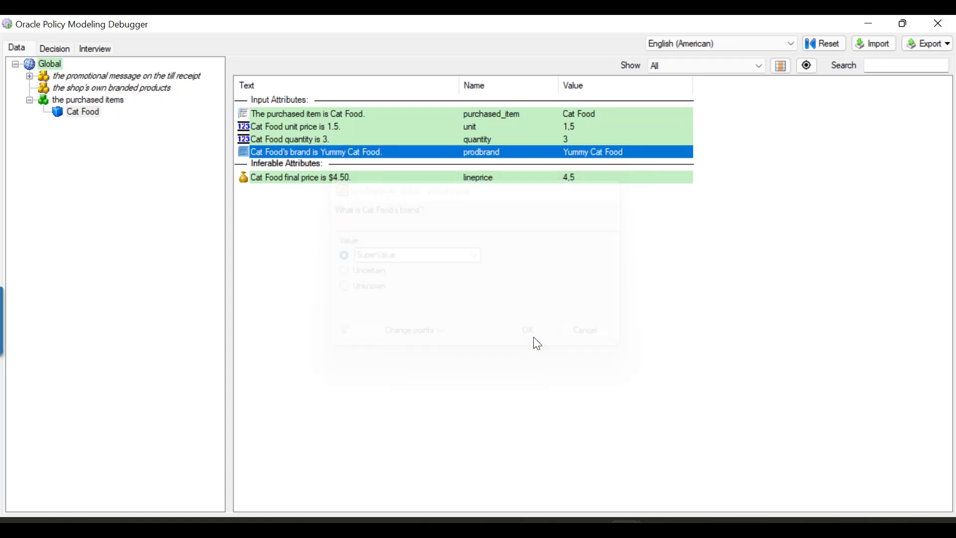
Examine the attributes and relationship of the Cat Food instance inferred under the shop's own branded products.
click(29, 88)
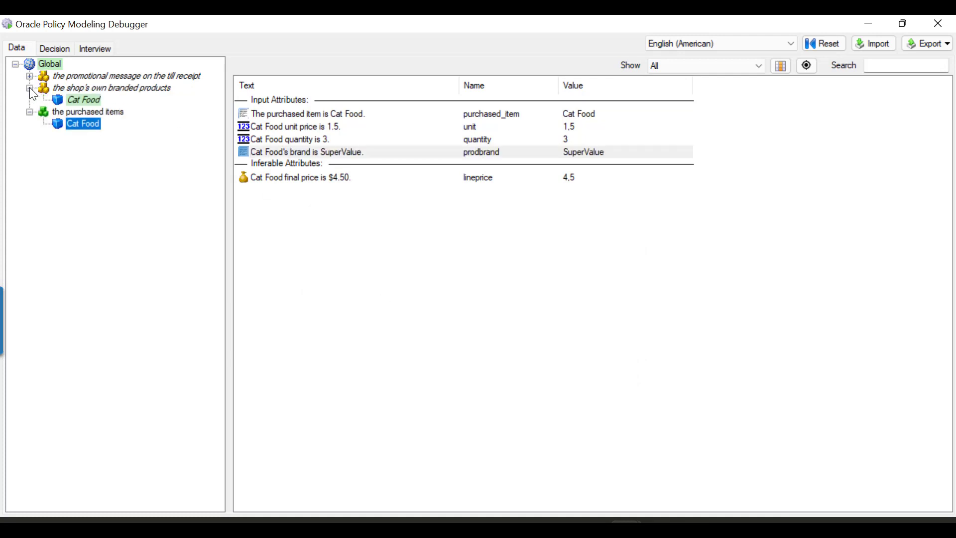
click(75, 100)
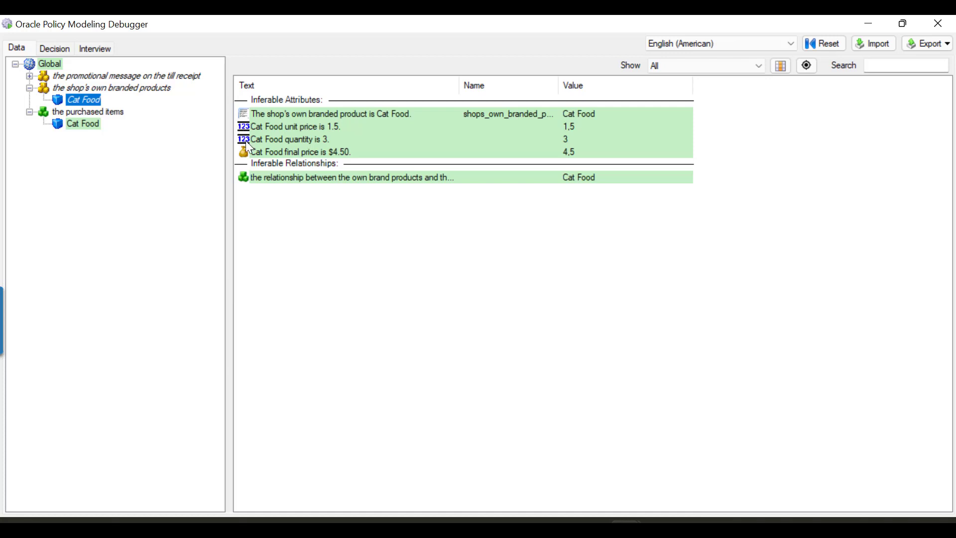
click(659, 527)
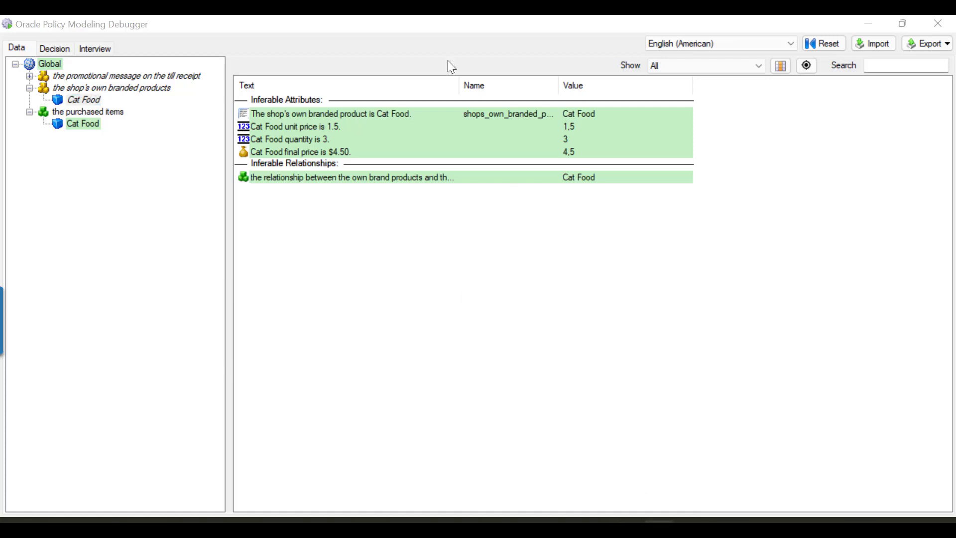